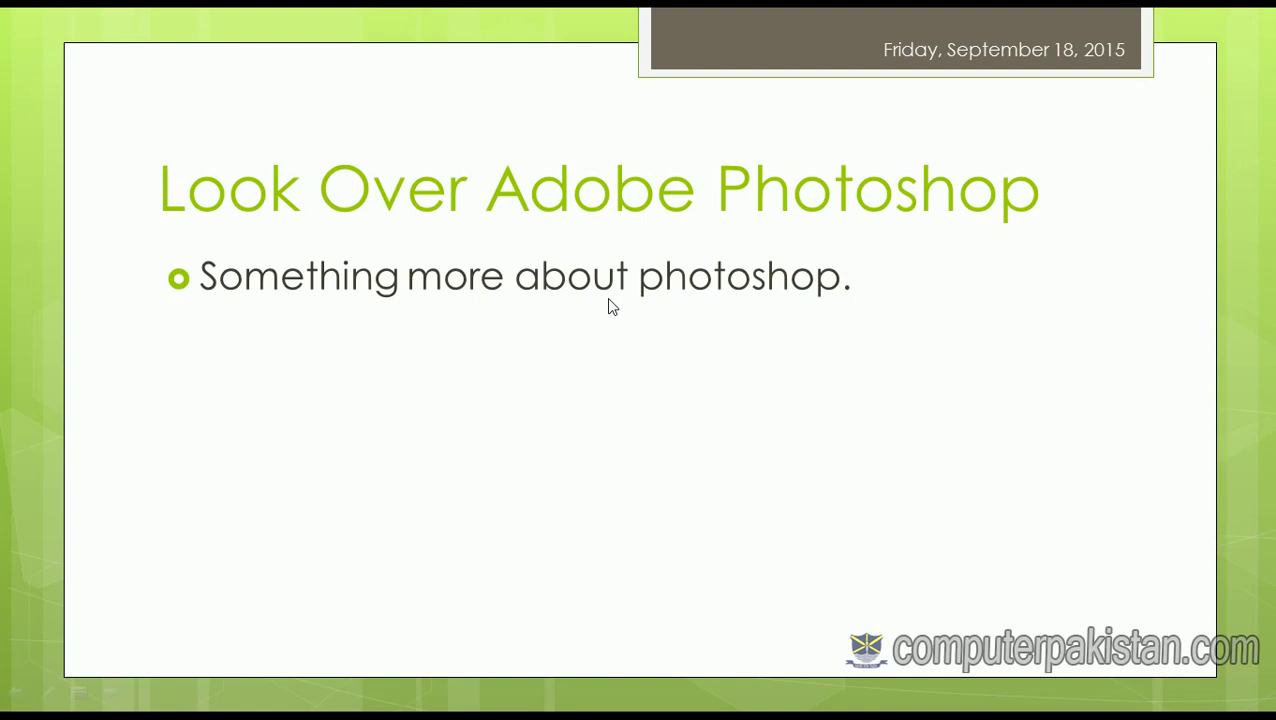
# Leave the 'Look Over Adobe Photoshop' slideshow for the Windows desktop using Win+D.
pyautogui.press('super+d')
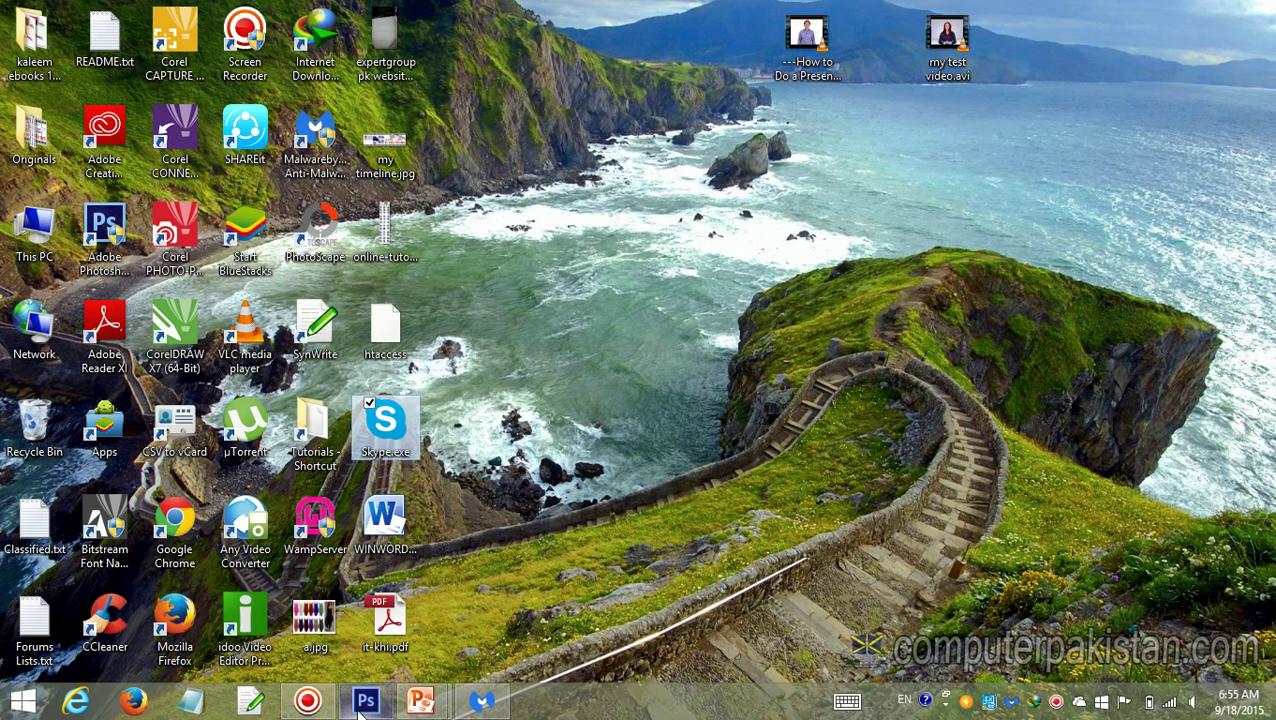
# Restore the already-open Photoshop window from the taskbar.
pyautogui.click(362, 704)
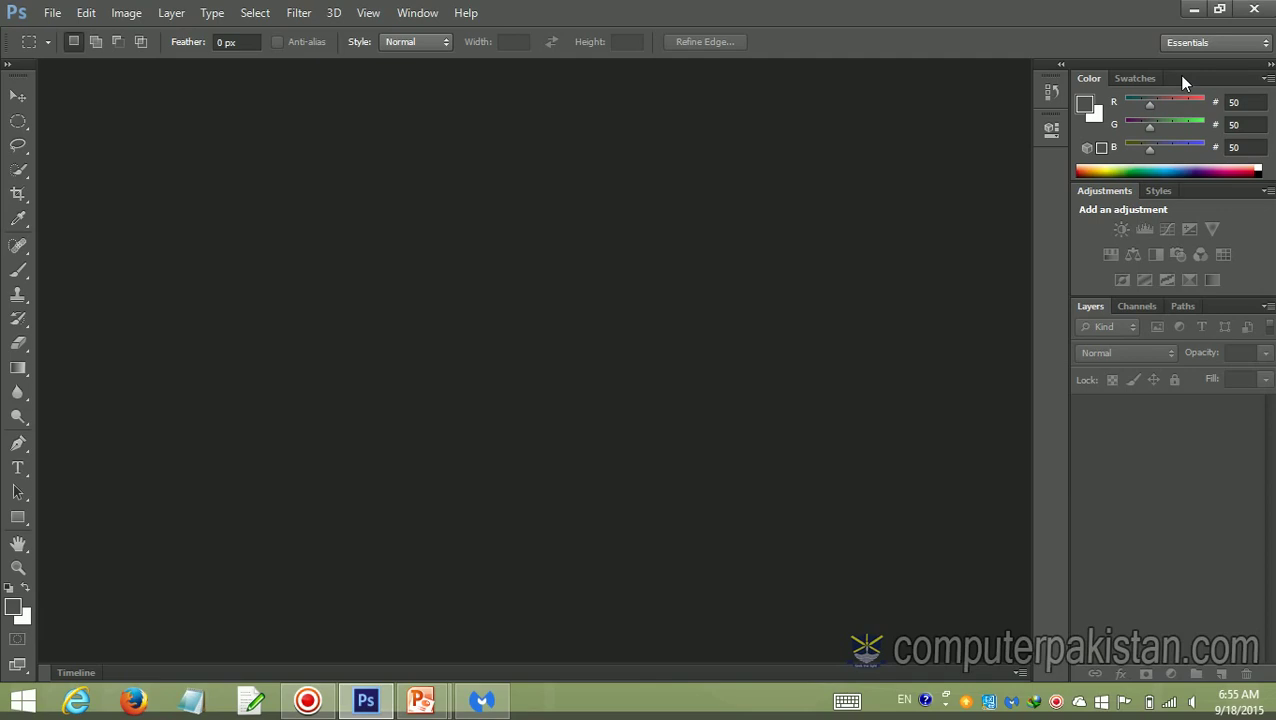
# Peek at Color panel options, expand and collapse History/Properties, then list workspace presets.
pyautogui.click(1266, 79)
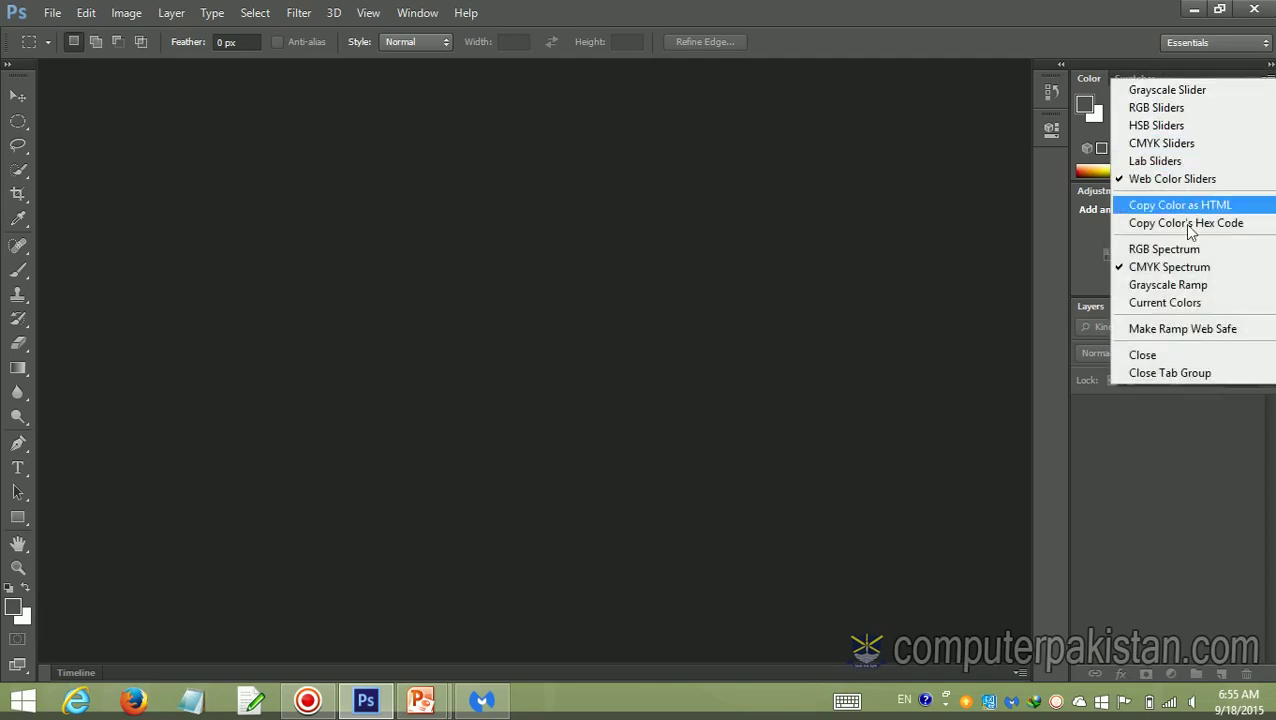
pyautogui.click(1182, 466)
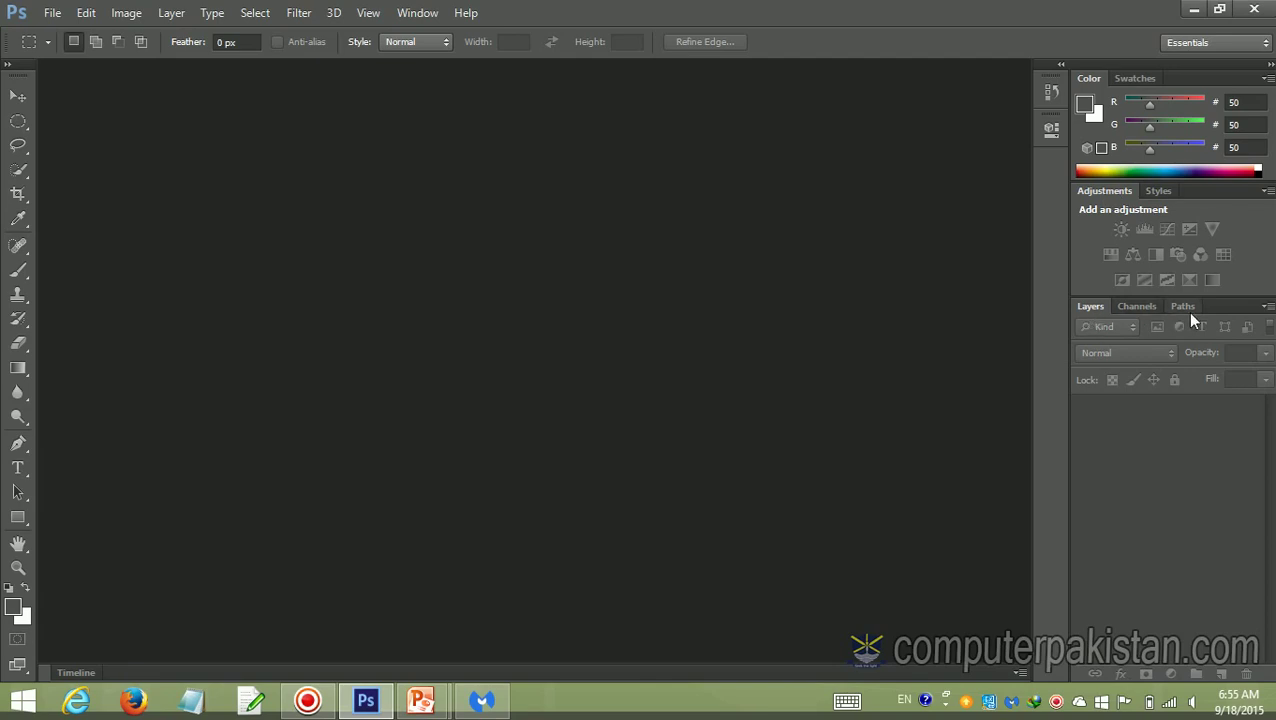
pyautogui.click(1061, 65)
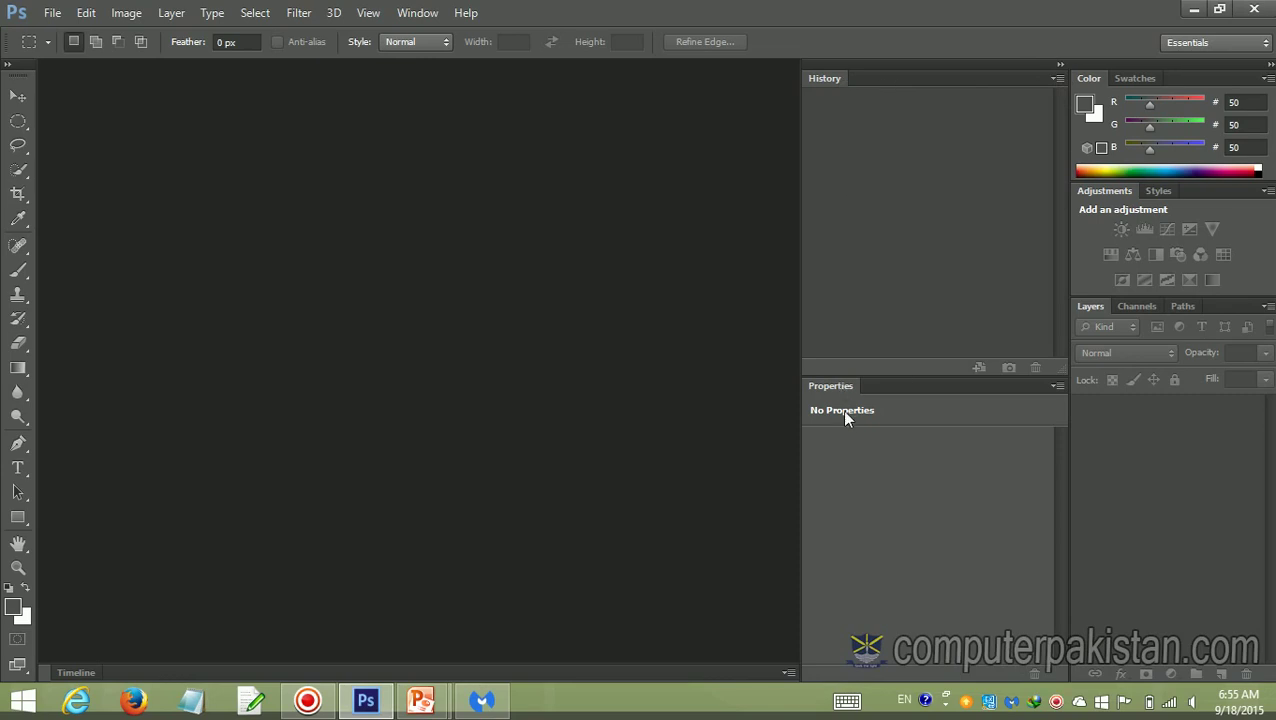
pyautogui.click(1060, 68)
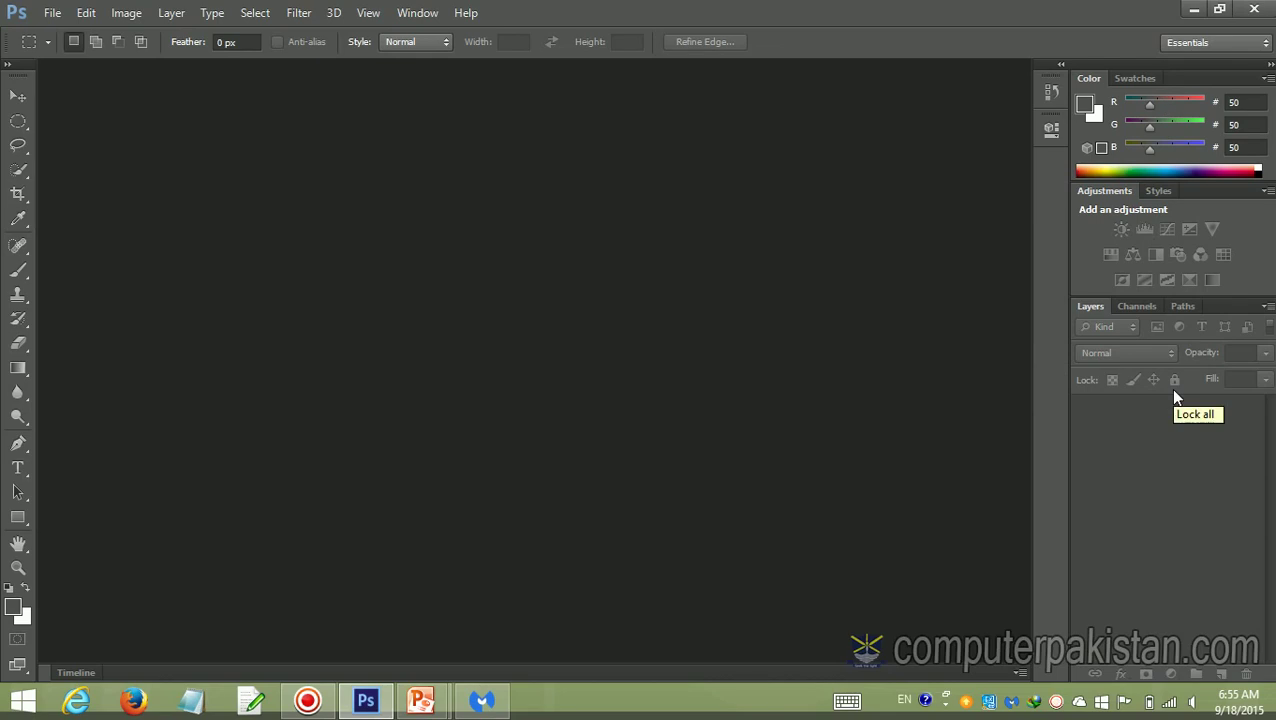
pyautogui.click(1267, 44)
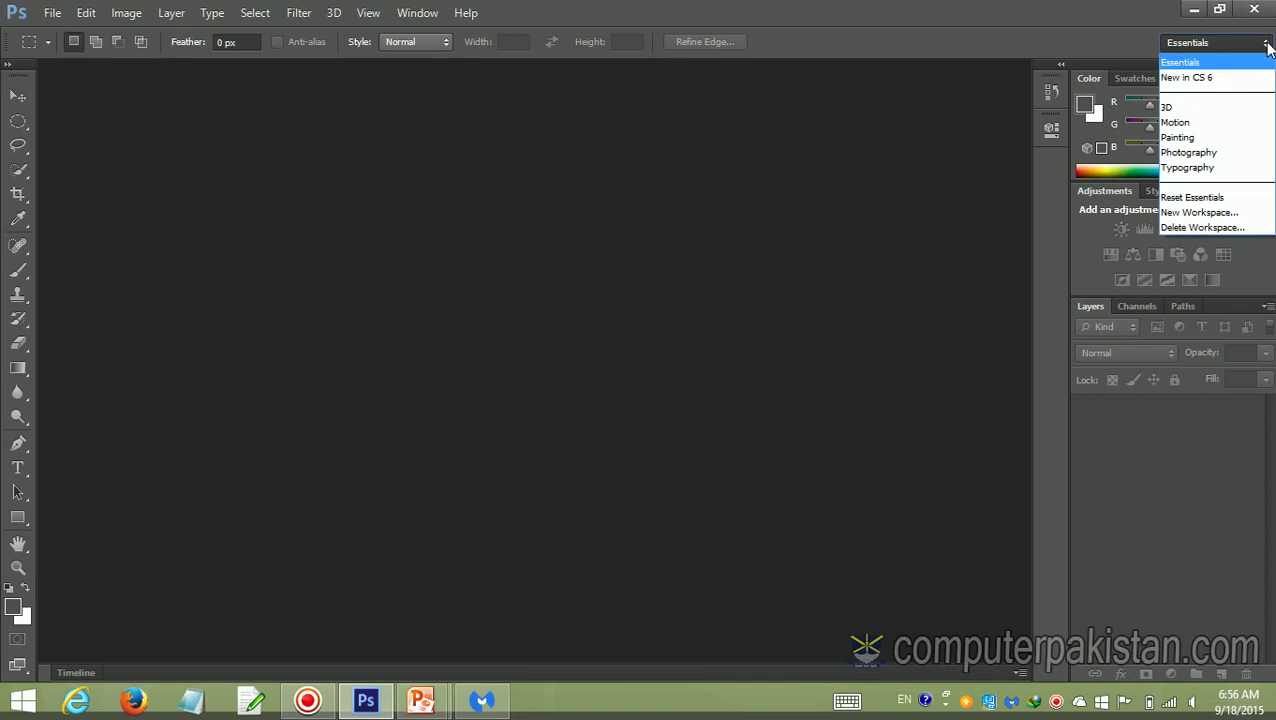
# Keep the Essentials workspace and browse the File and Edit menus without choosing anything.
pyautogui.click(1185, 63)
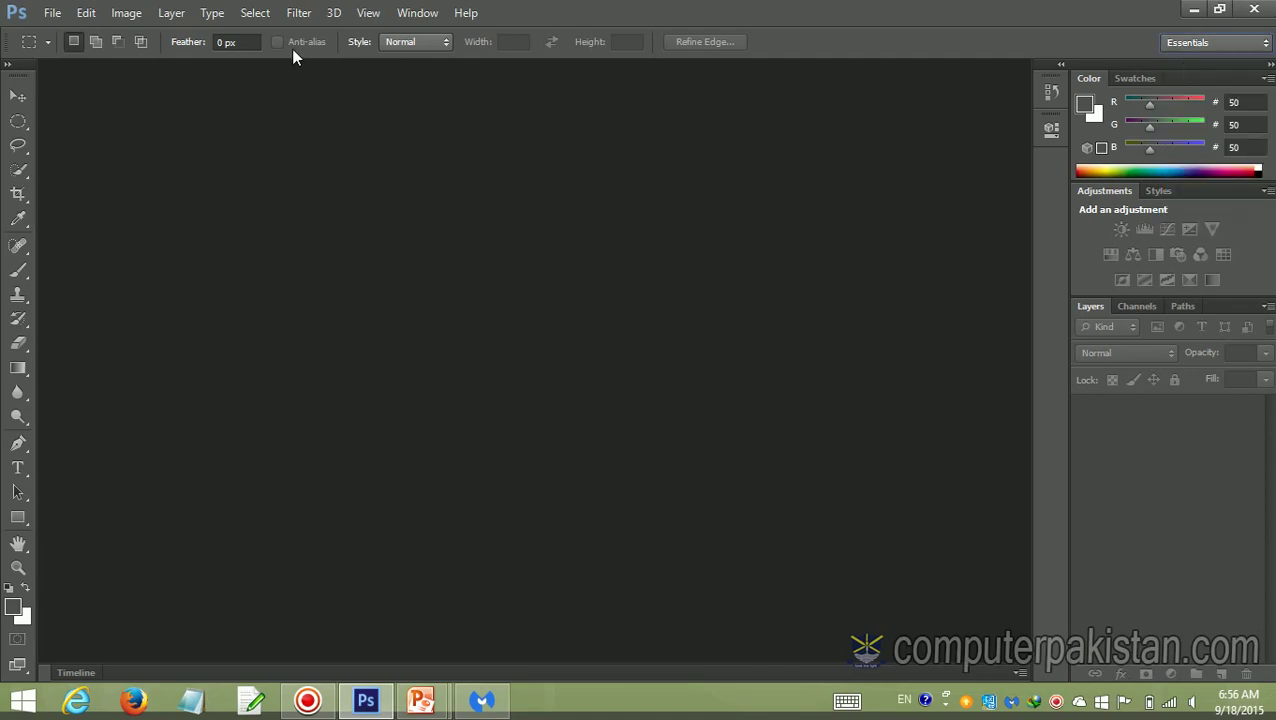
pyautogui.click(53, 14)
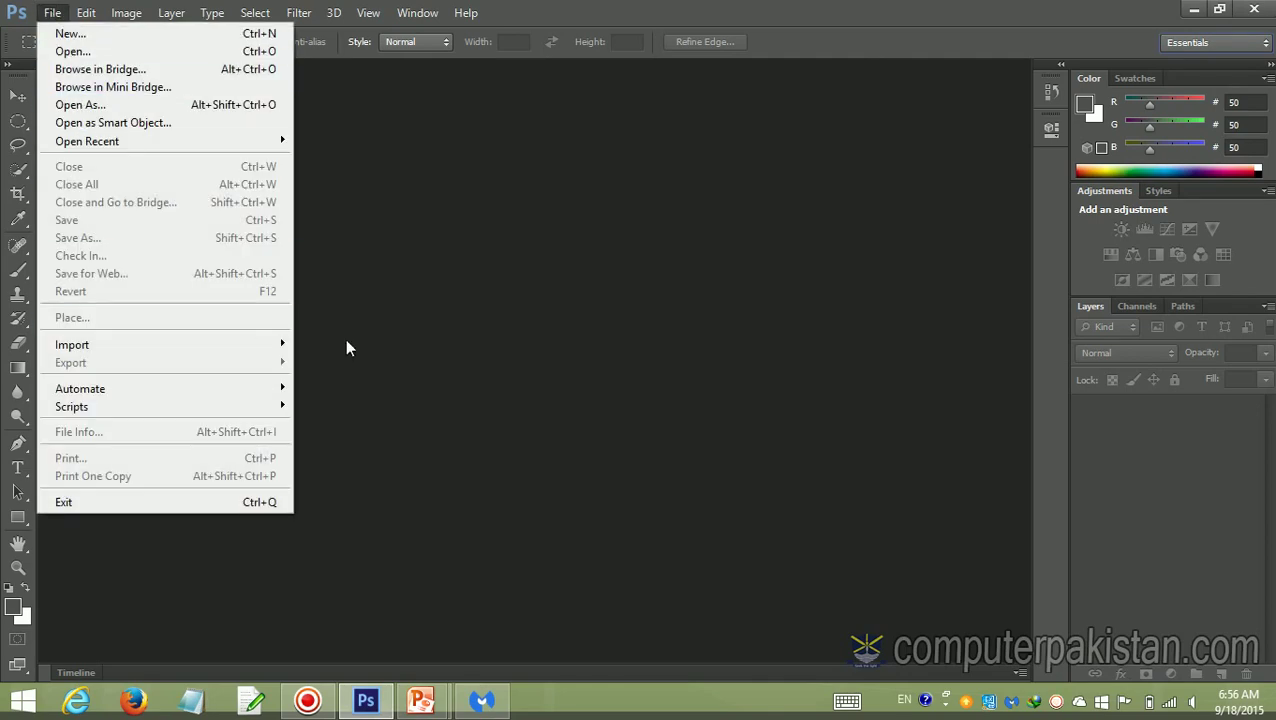
pyautogui.click(418, 340)
pyautogui.click(84, 14)
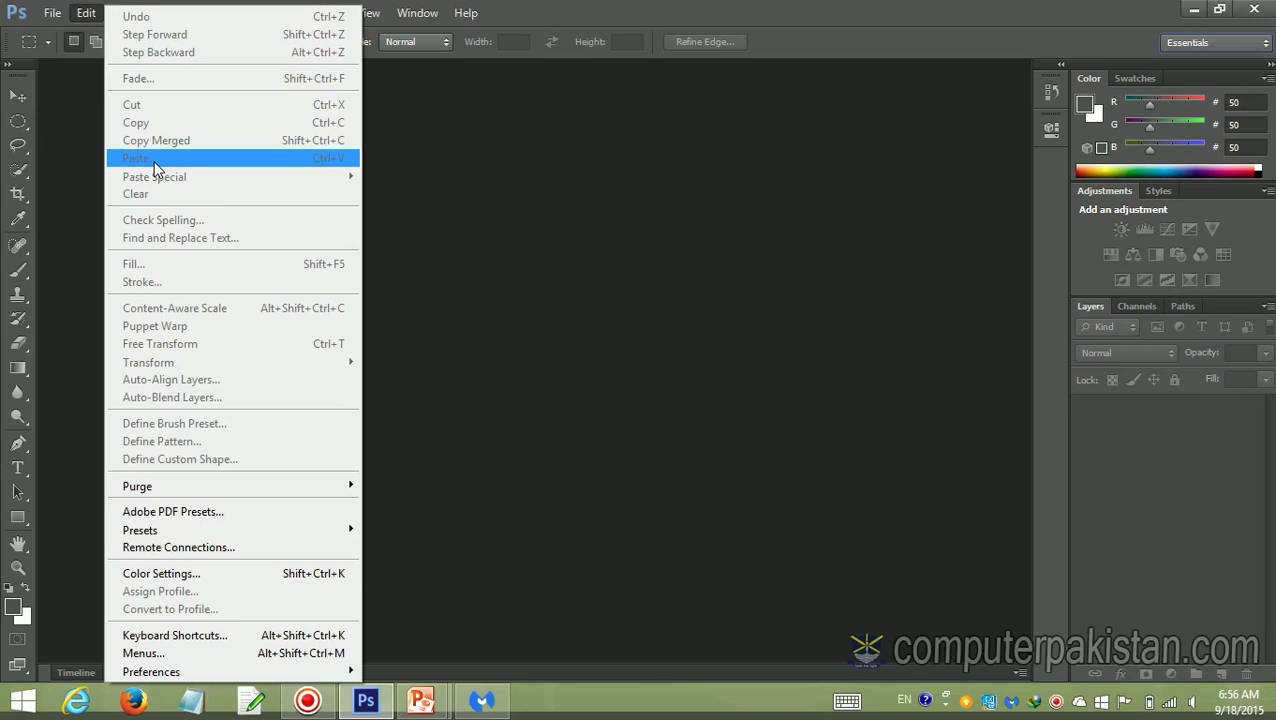
pyautogui.click(418, 300)
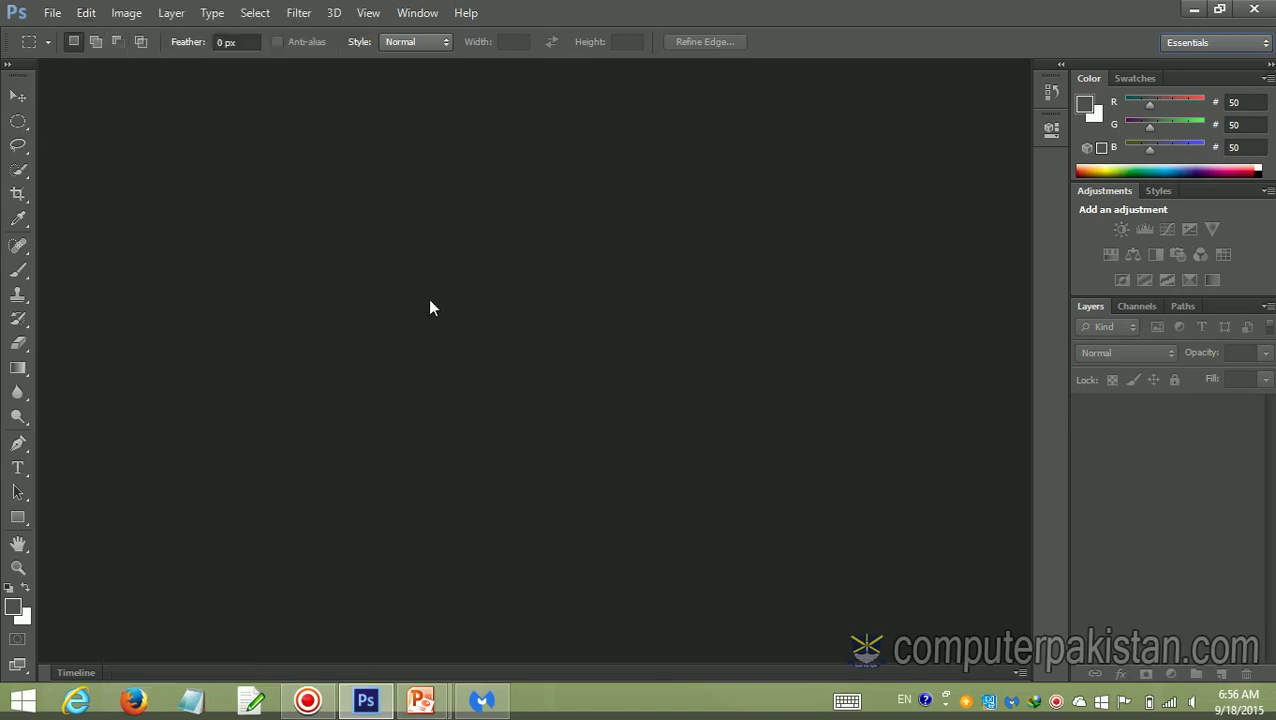
# Browse the Image and Layer menus, closing each without choosing a command.
pyautogui.click(125, 10)
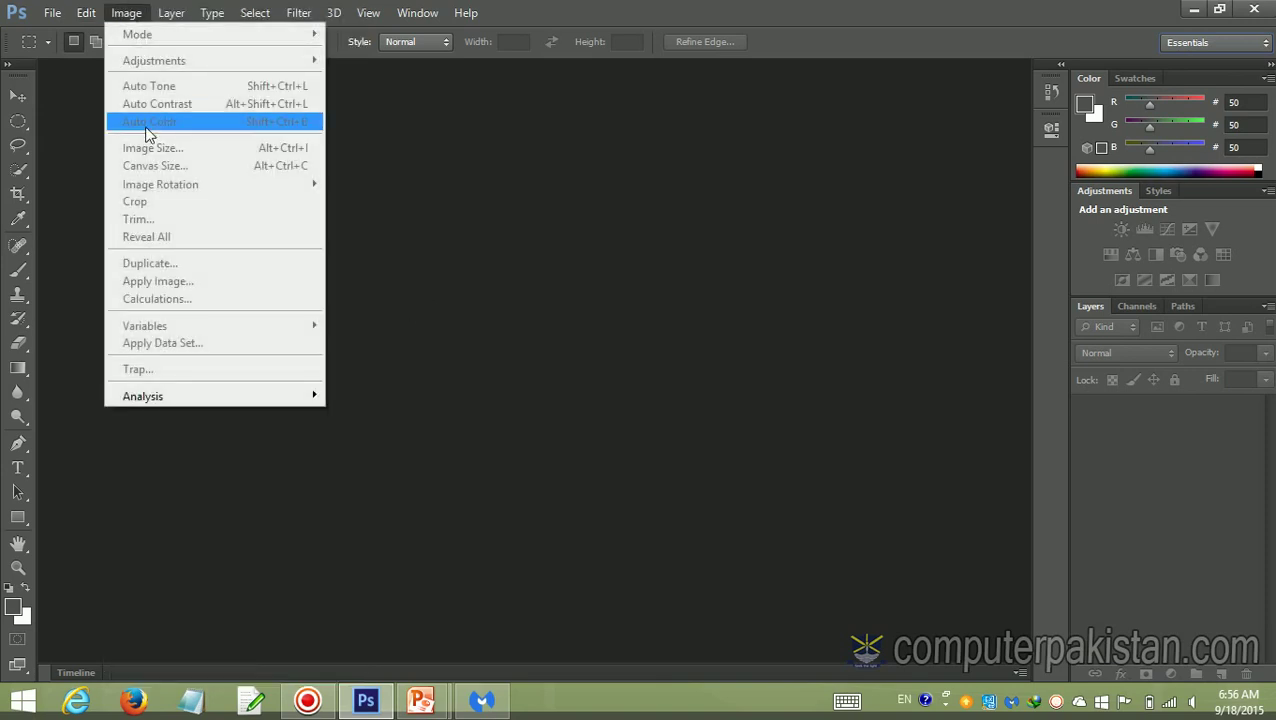
pyautogui.click(434, 346)
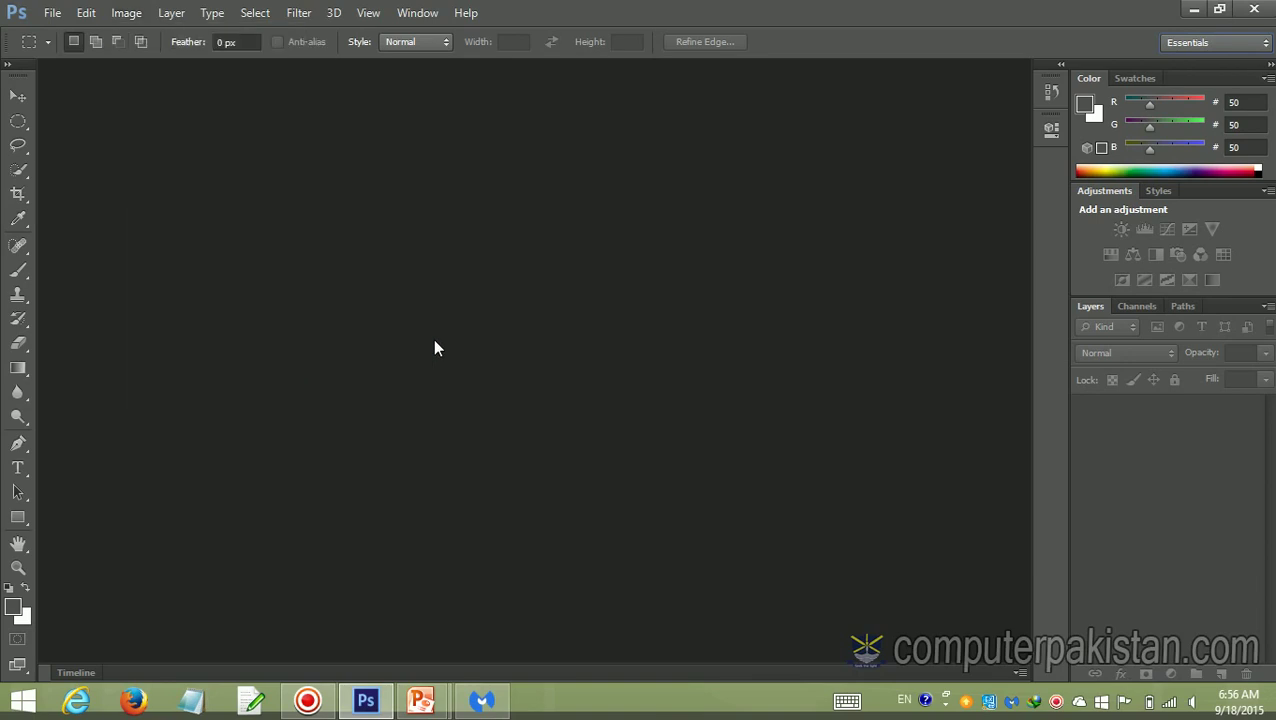
pyautogui.click(170, 12)
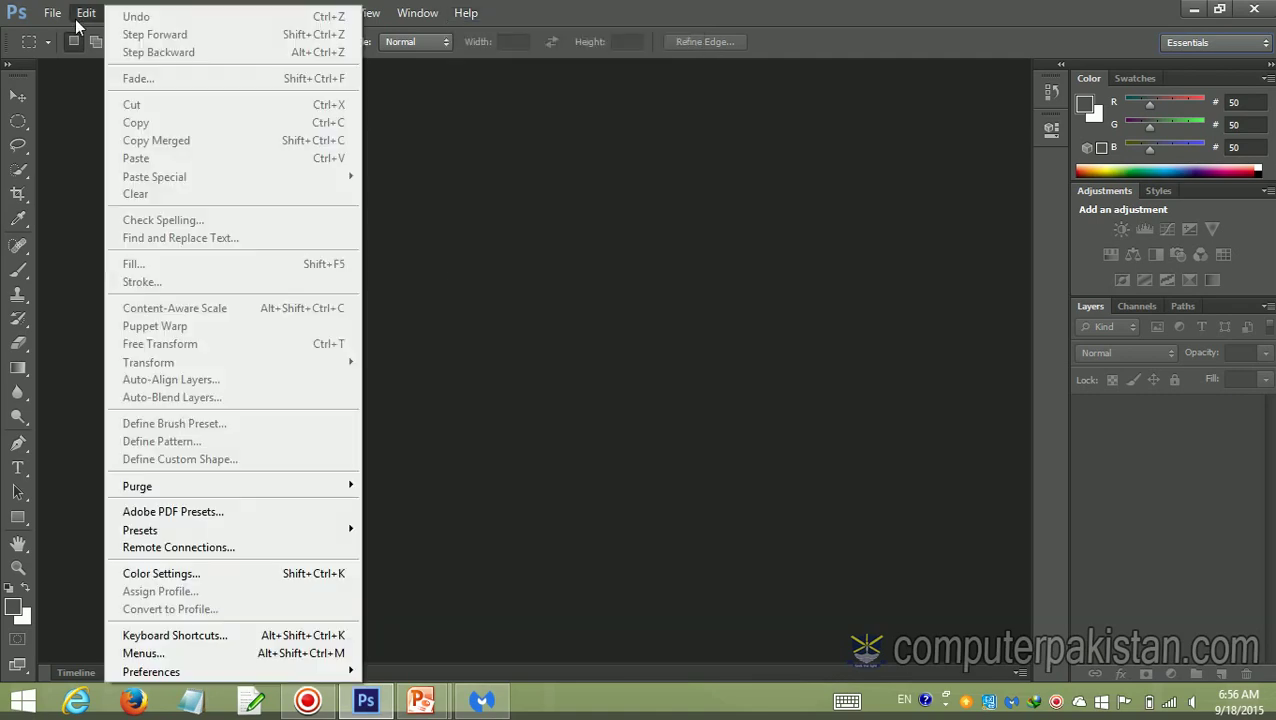
pyautogui.click(430, 180)
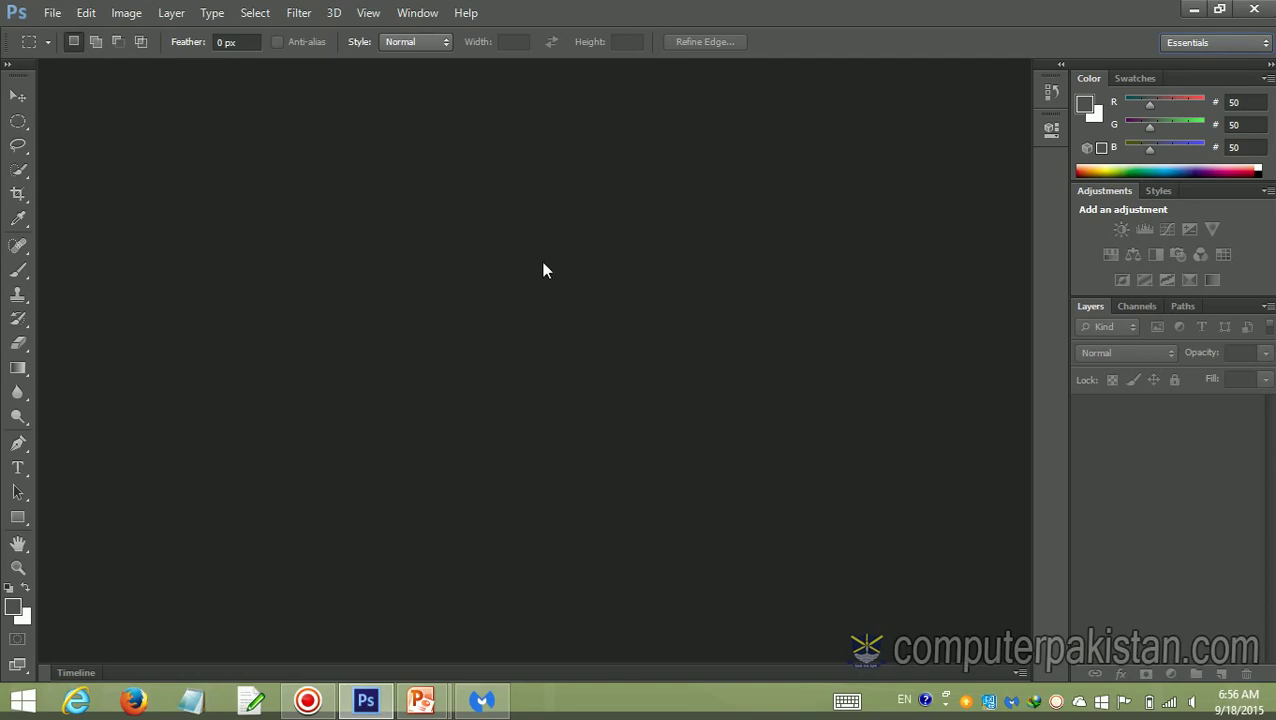
# Create a new 2336 × 119 pixel document, Untitled-1, with a White background.
pyautogui.click(52, 12)
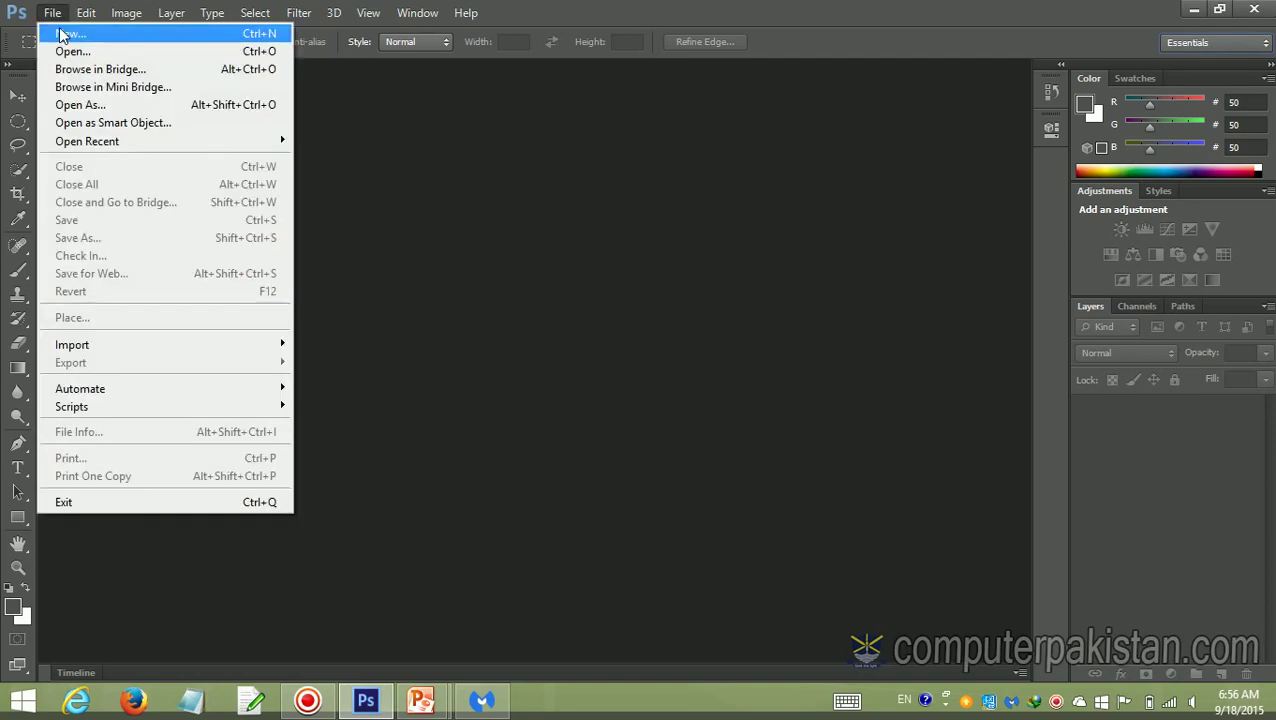
pyautogui.click(57, 25)
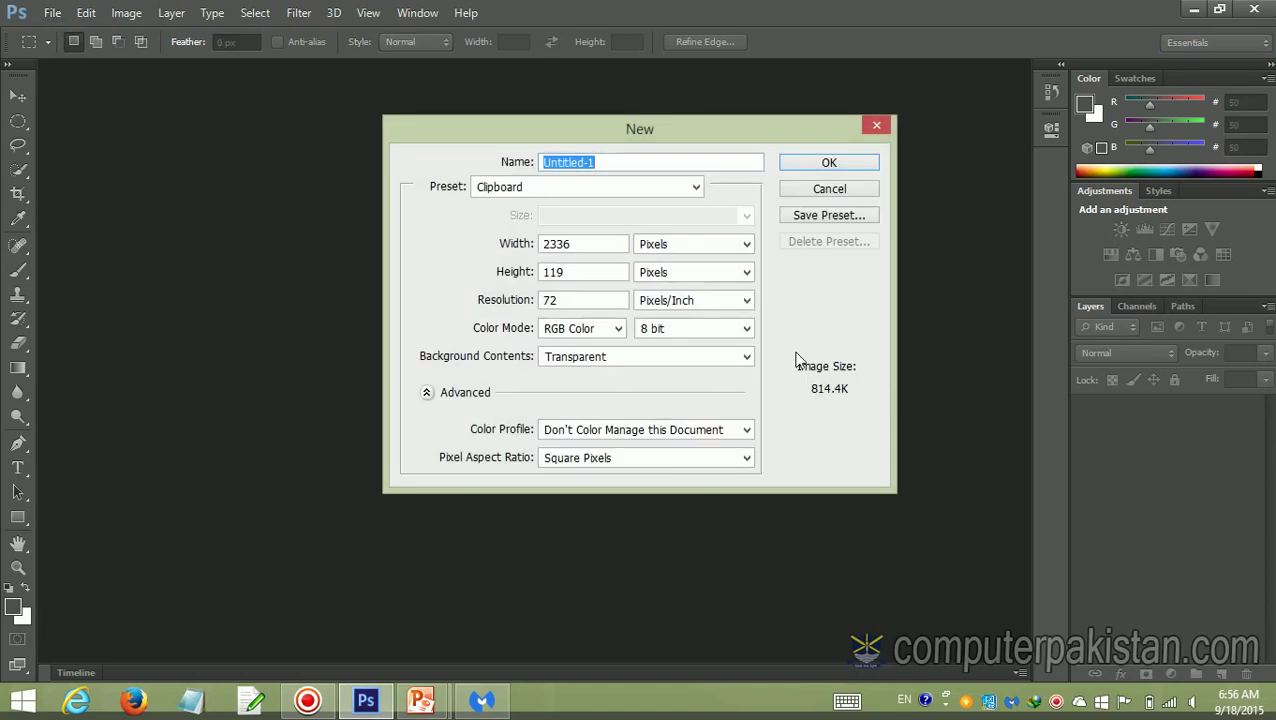
pyautogui.click(745, 358)
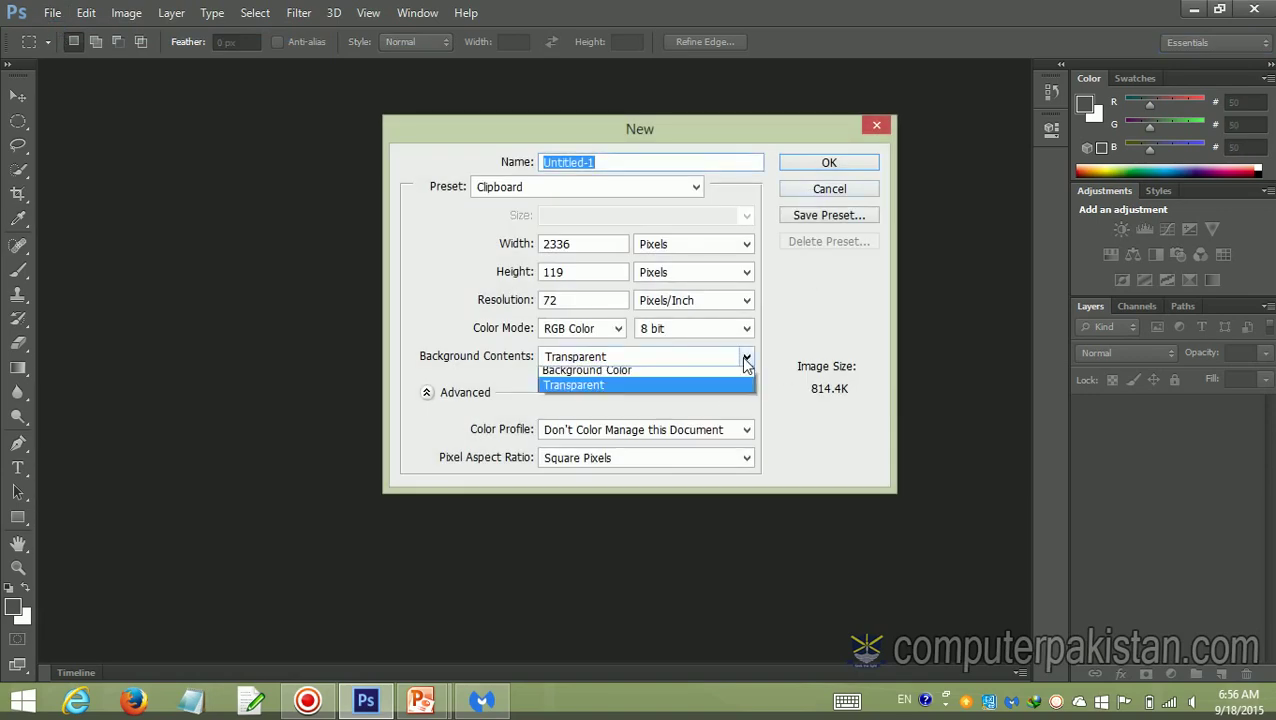
pyautogui.click(712, 377)
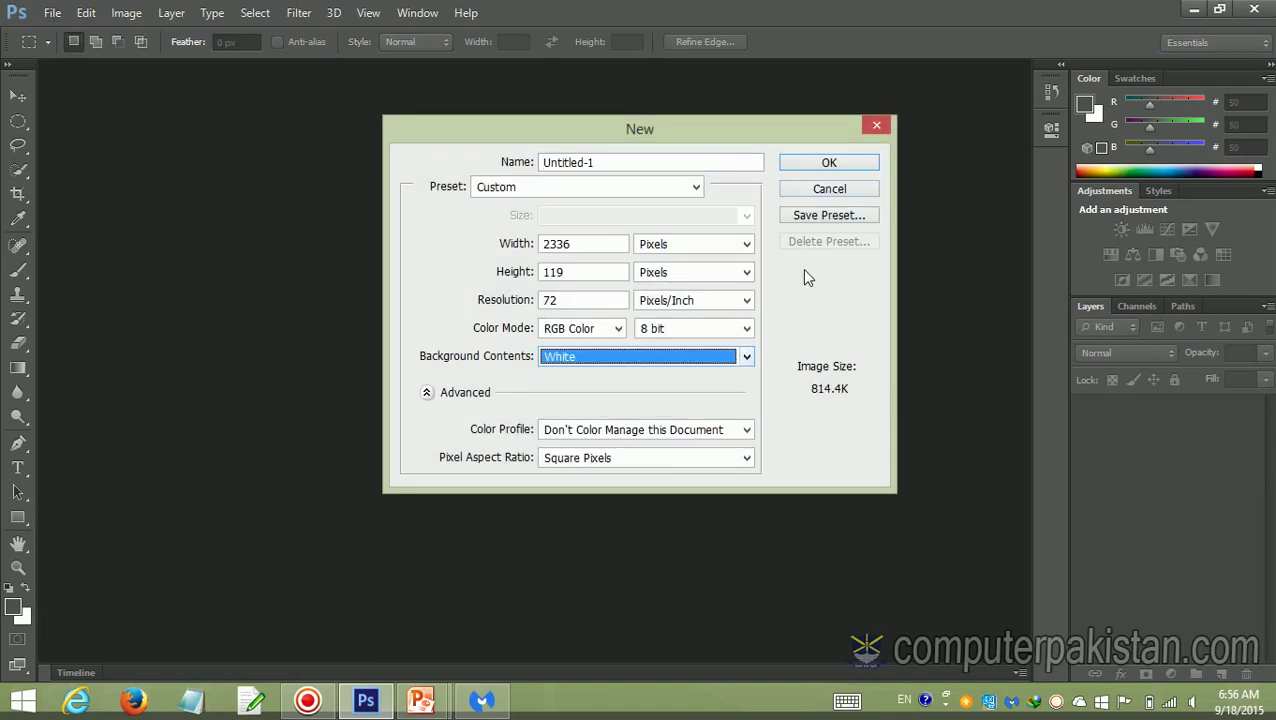
pyautogui.click(812, 162)
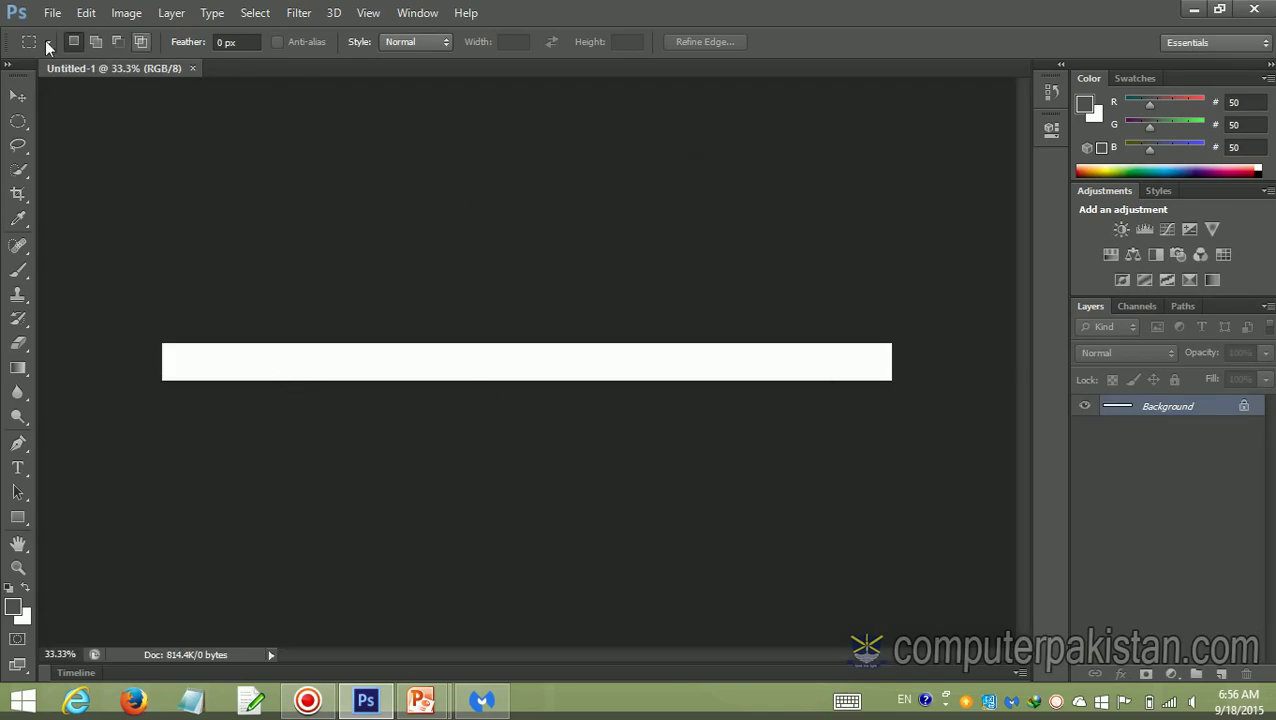
# Create Untitled-2 at 800 × 600 pixels, 72 ppi, RGB with white canvas.
pyautogui.click(50, 14)
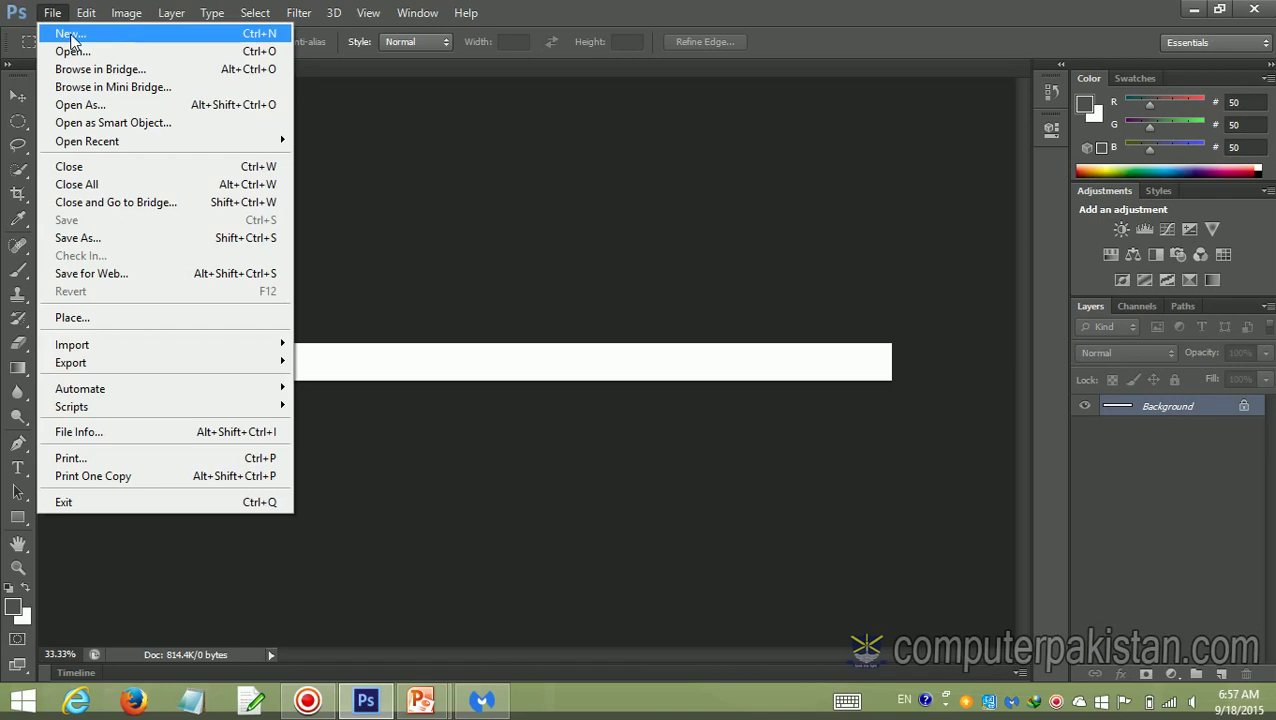
pyautogui.click(70, 36)
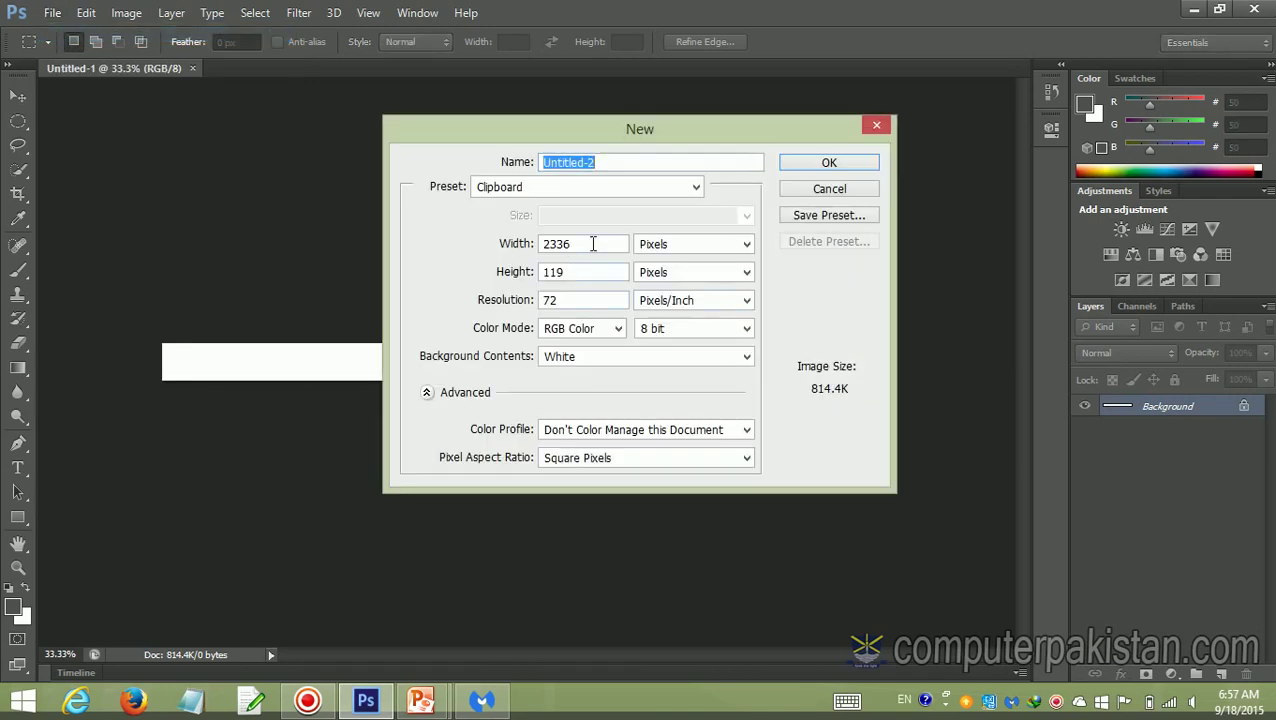
pyautogui.click(593, 243)
pyautogui.moveTo(593, 243); pyautogui.dragTo(539, 246)
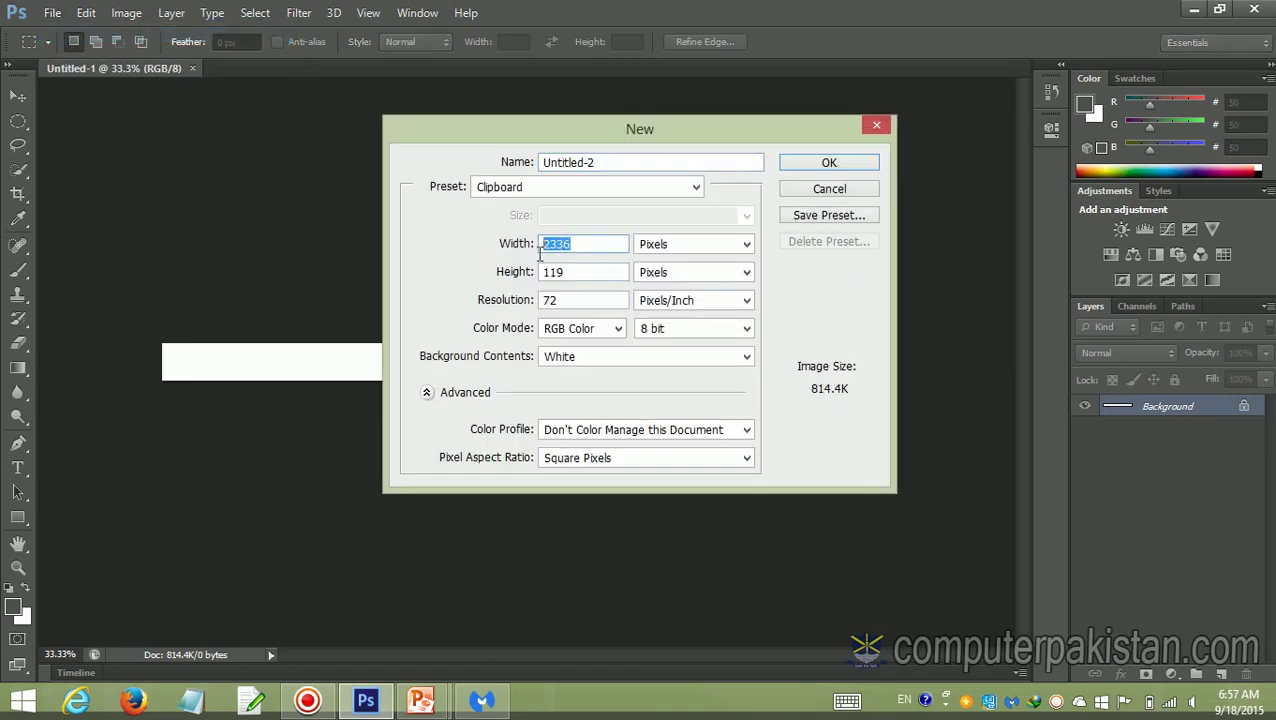
pyautogui.write('2')
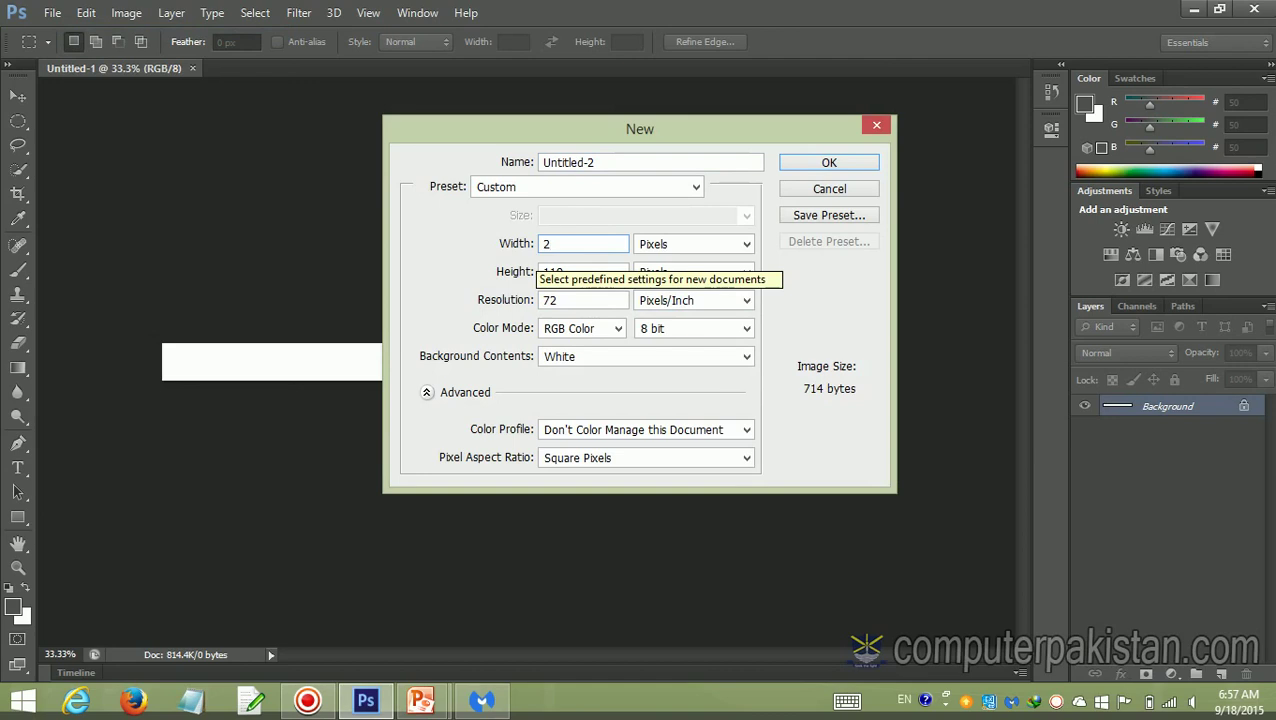
pyautogui.press('BackSpace')
pyautogui.write('800')
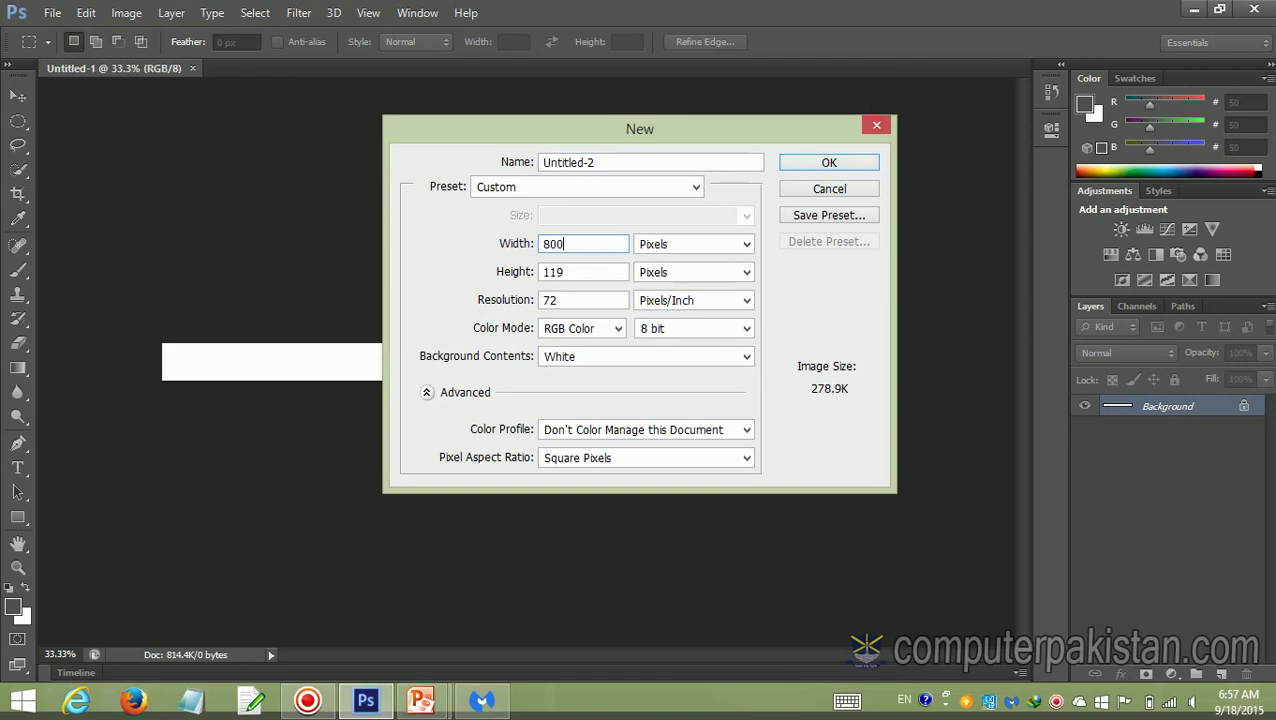
pyautogui.moveTo(599, 266); pyautogui.dragTo(530, 271)
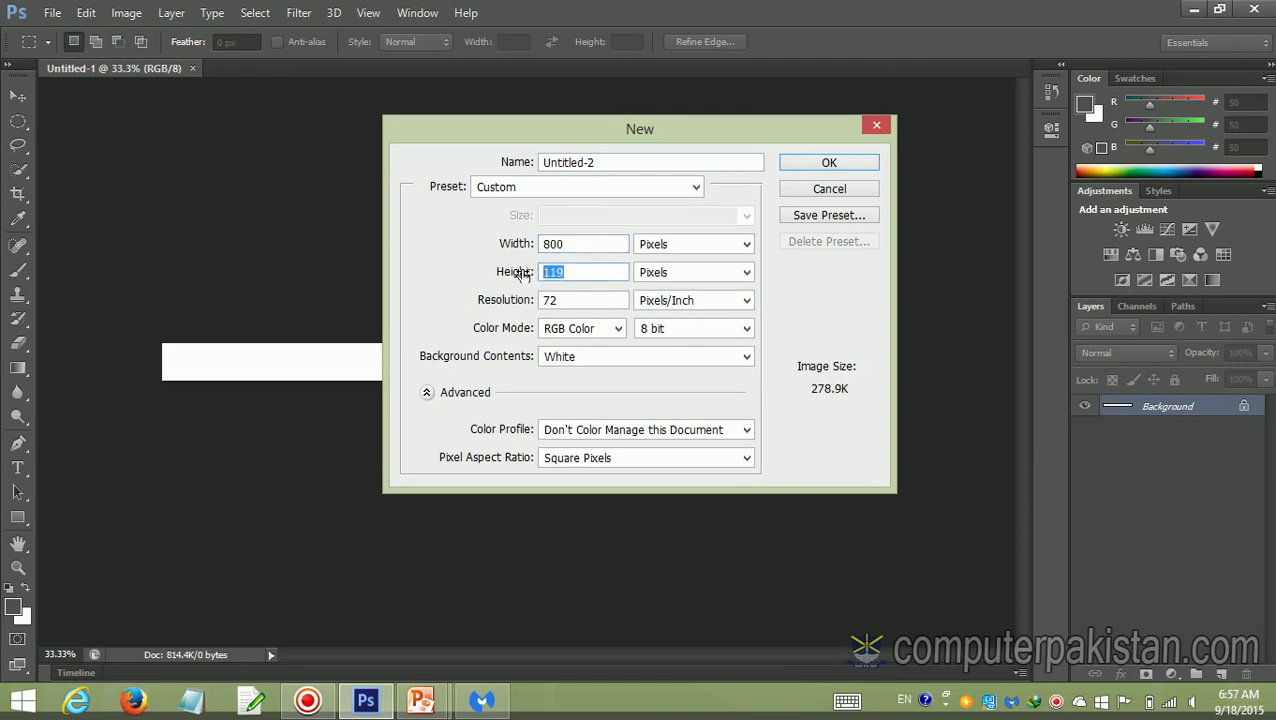
pyautogui.write('600')
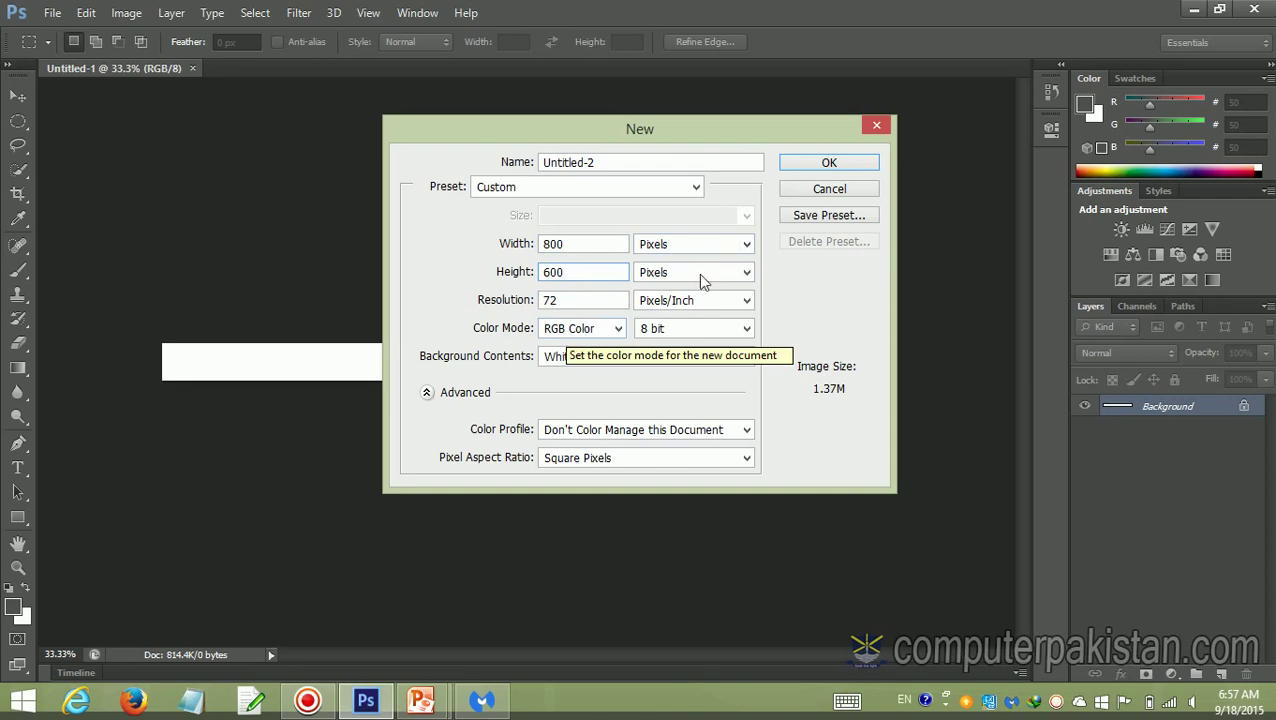
pyautogui.click(827, 164)
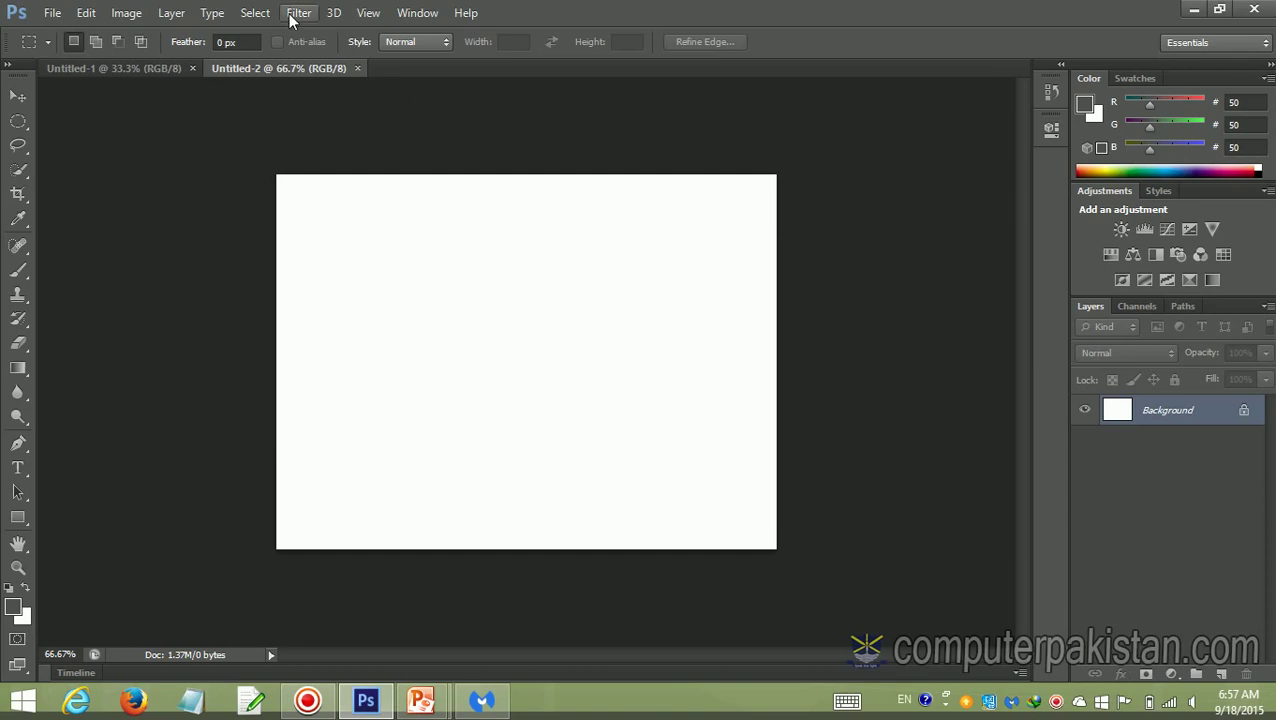
# Float Untitled-1 and Untitled-2 as separate windows and arrange them on screen.
pyautogui.click(100, 69)
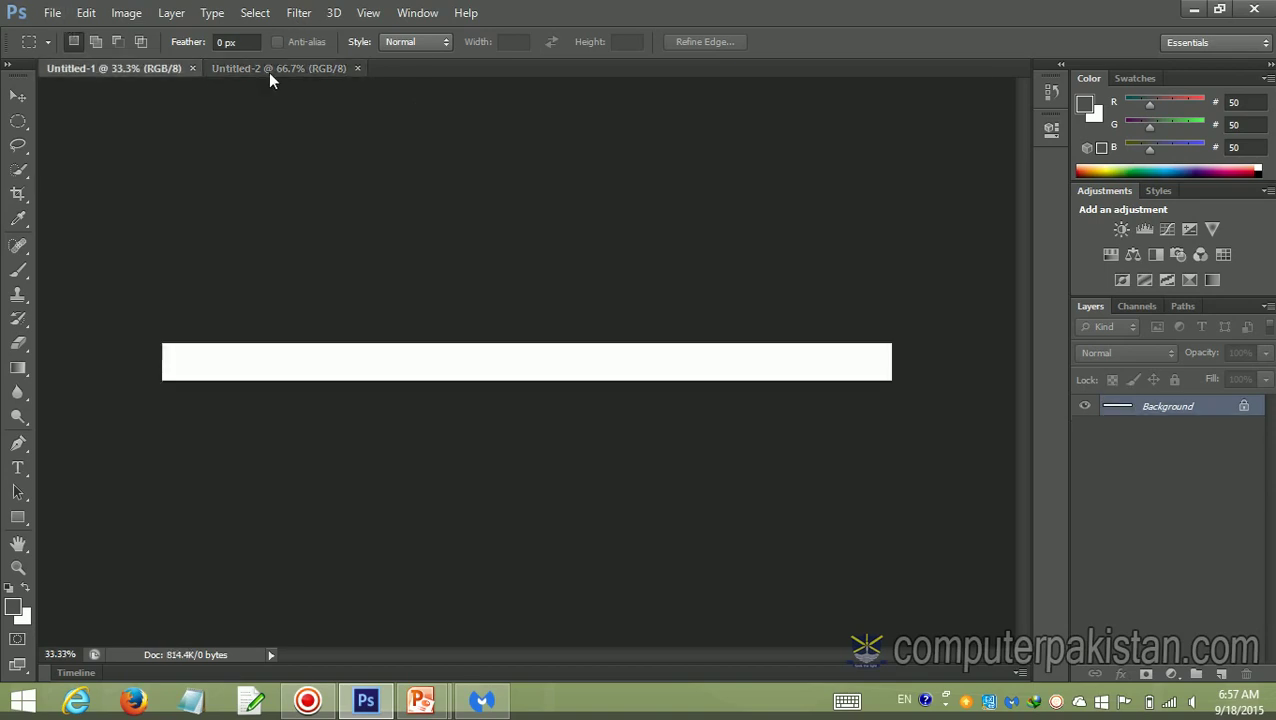
pyautogui.click(268, 72)
pyautogui.moveTo(159, 77); pyautogui.dragTo(240, 211)
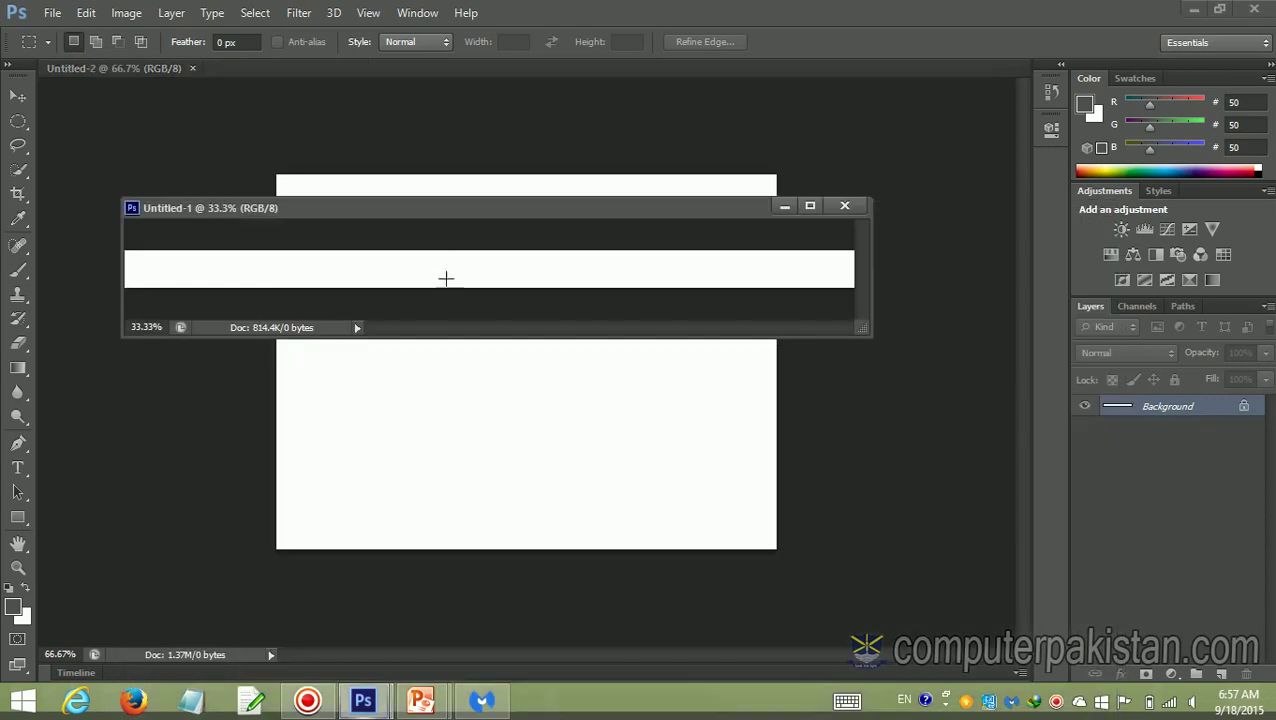
pyautogui.moveTo(448, 215)
pyautogui.mouseDown()
pyautogui.moveTo(552, 448)
pyautogui.moveTo(446, 365)
pyautogui.mouseUp()
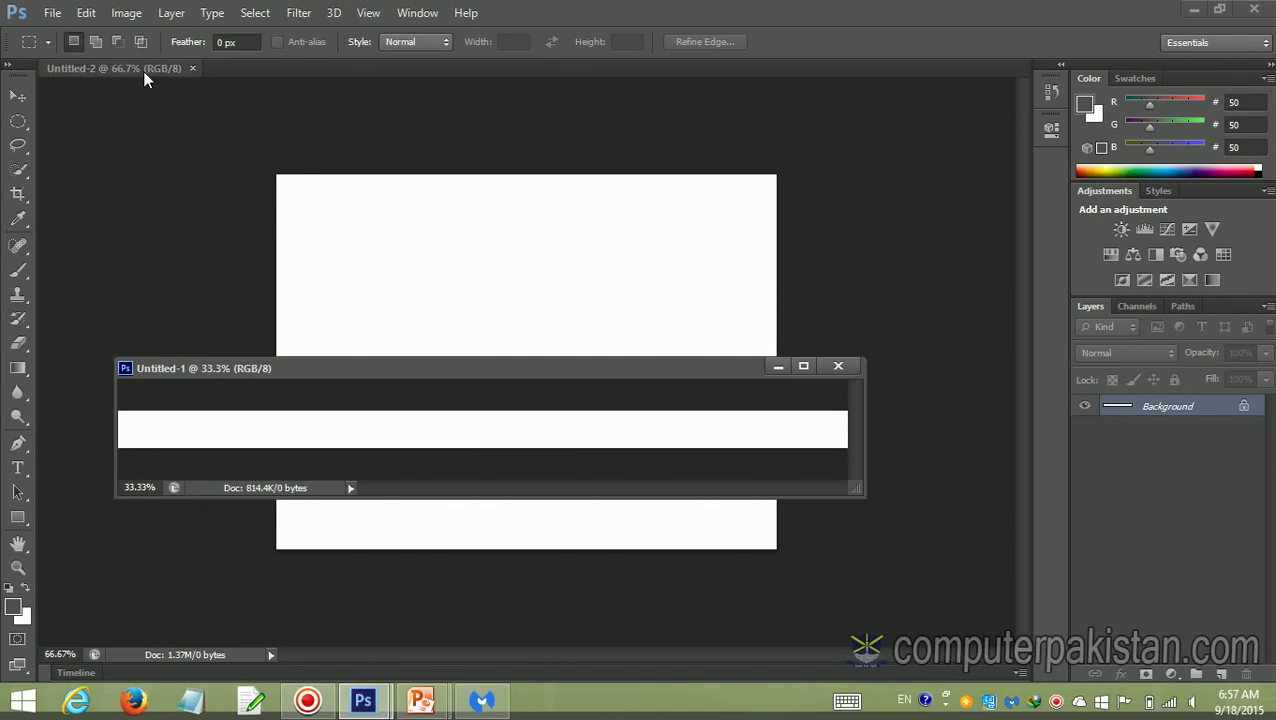
pyautogui.moveTo(143, 72)
pyautogui.mouseDown()
pyautogui.moveTo(322, 175)
pyautogui.moveTo(242, 129)
pyautogui.mouseUp()
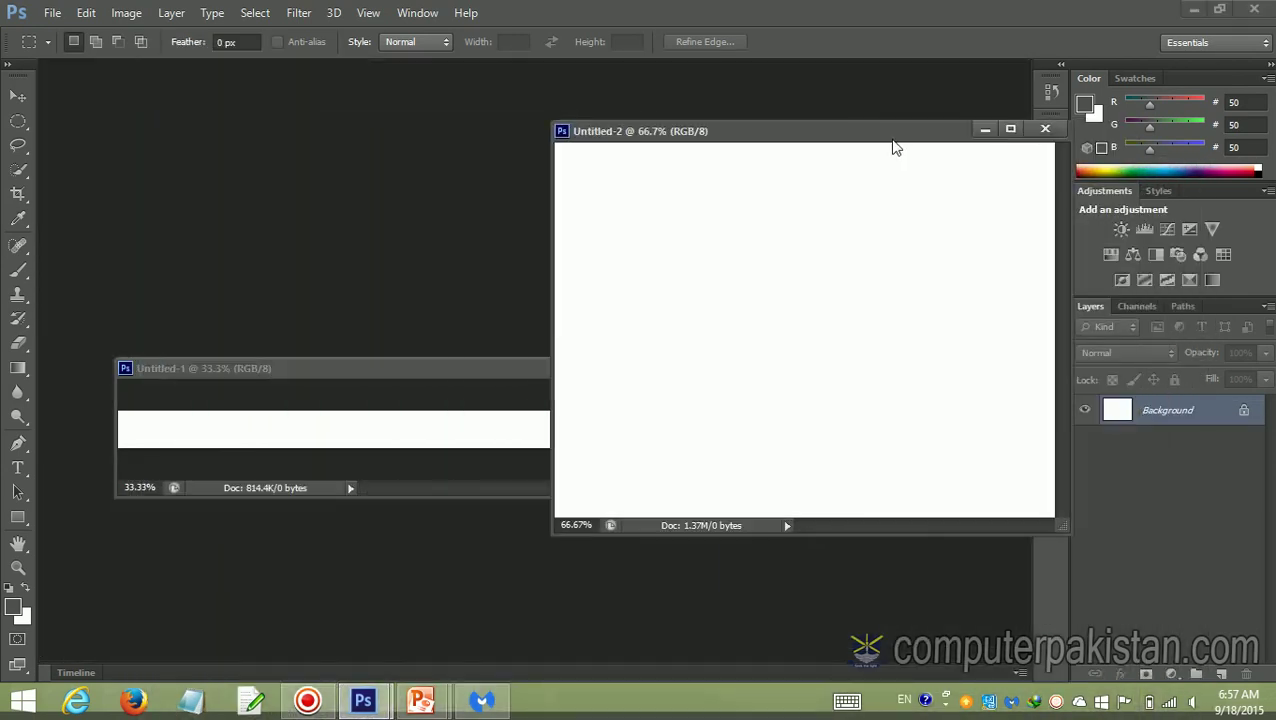
pyautogui.moveTo(476, 141); pyautogui.dragTo(896, 130)
pyautogui.click(378, 372)
pyautogui.moveTo(380, 375)
pyautogui.mouseDown()
pyautogui.moveTo(290, 322)
pyautogui.moveTo(408, 348)
pyautogui.mouseUp()
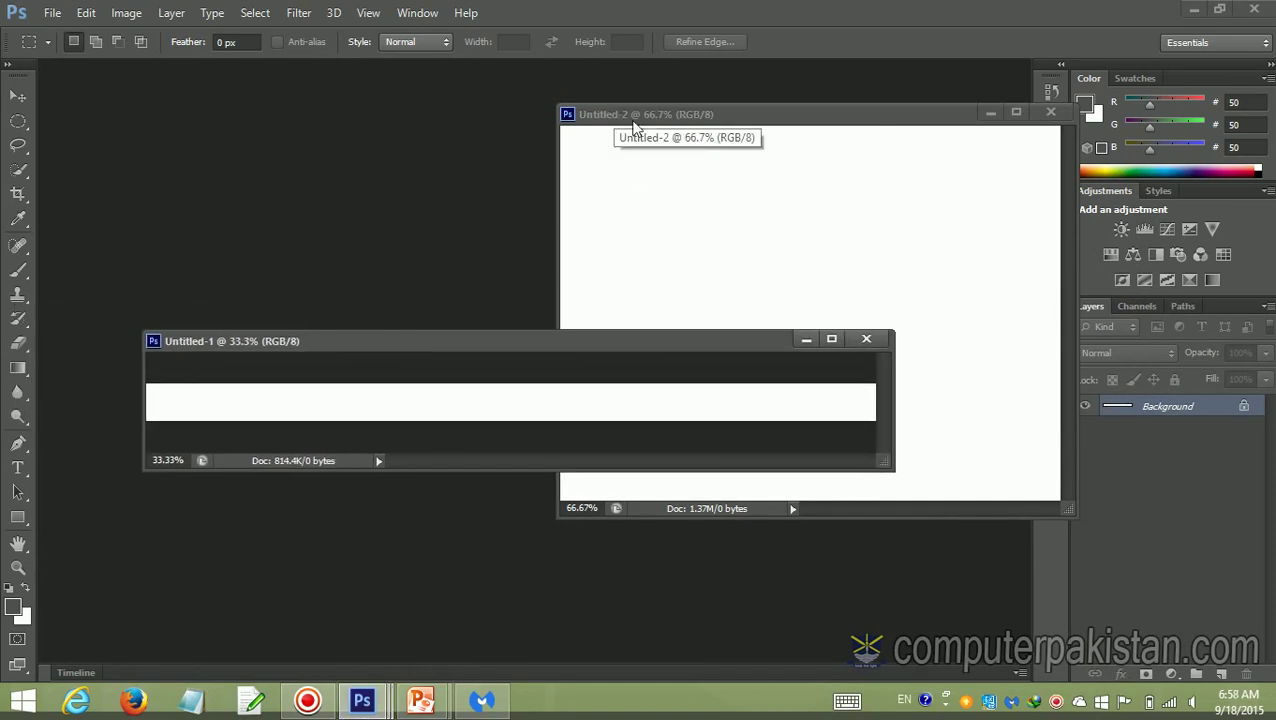
# Dock both windows back as tabs, leaving Untitled-1 active.
pyautogui.moveTo(615, 118)
pyautogui.mouseDown()
pyautogui.moveTo(117, 88)
pyautogui.moveTo(90, 70)
pyautogui.mouseUp()
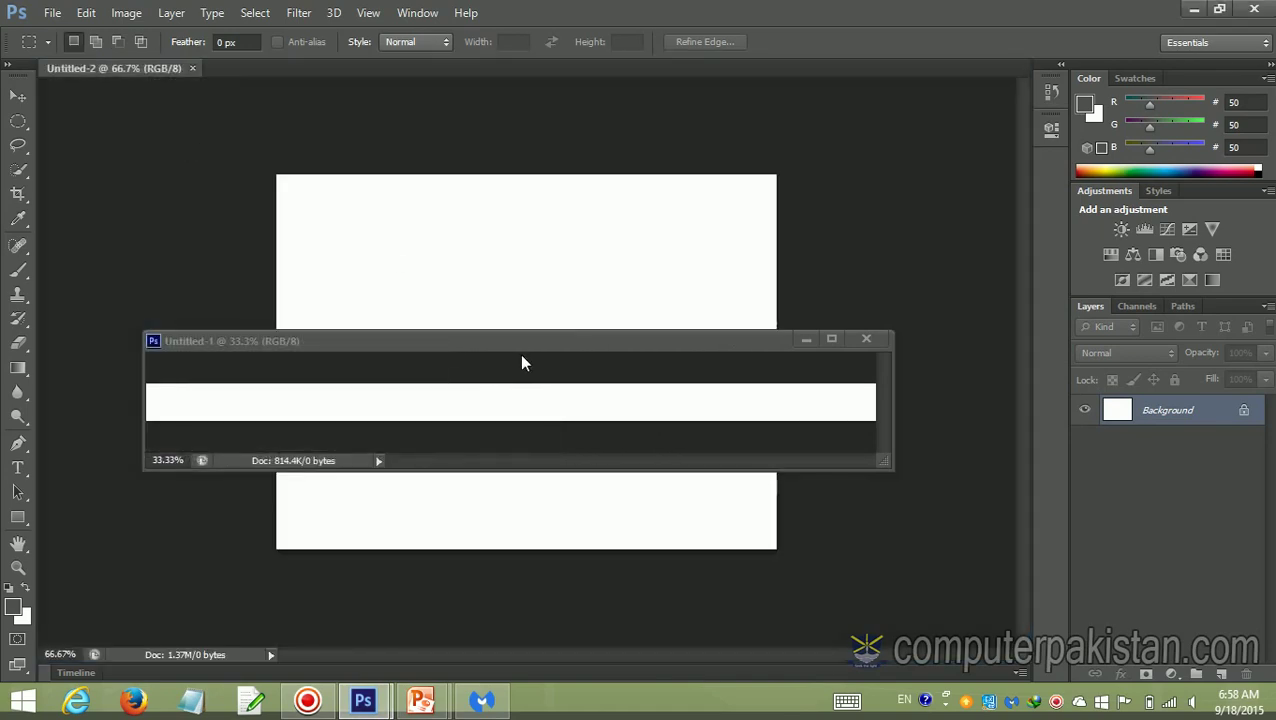
pyautogui.moveTo(512, 342)
pyautogui.mouseDown()
pyautogui.moveTo(396, 191)
pyautogui.moveTo(537, 92)
pyautogui.moveTo(582, 80)
pyautogui.mouseUp()
pyautogui.moveTo(579, 78); pyautogui.dragTo(579, 76)
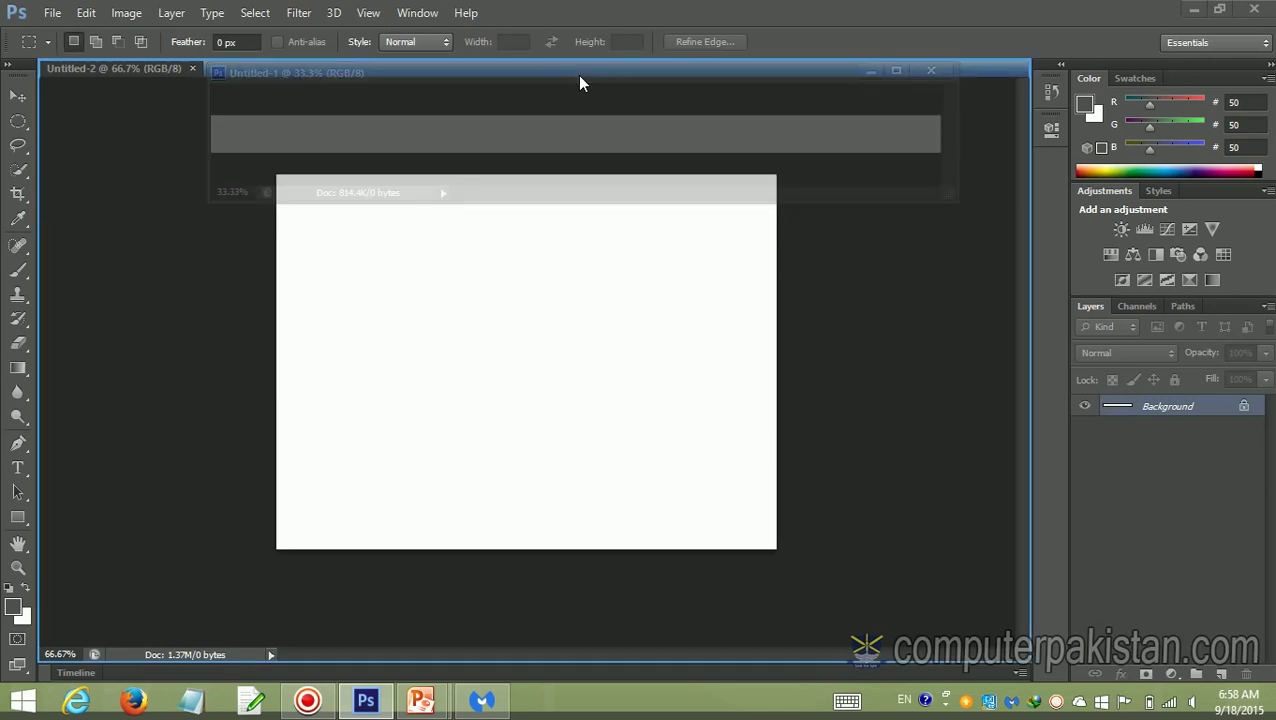
pyautogui.moveTo(579, 76); pyautogui.dragTo(579, 76)
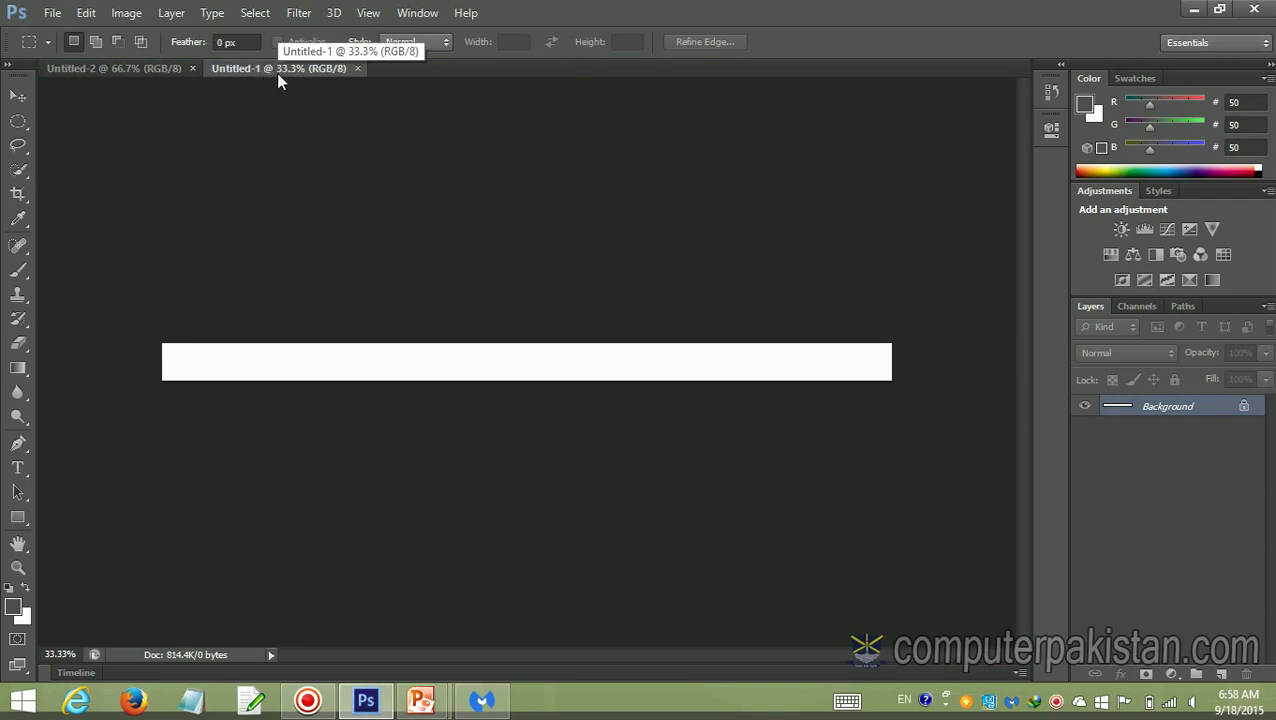
# Make the 800 × 600 Untitled-2 document active via its tab.
pyautogui.click(133, 69)
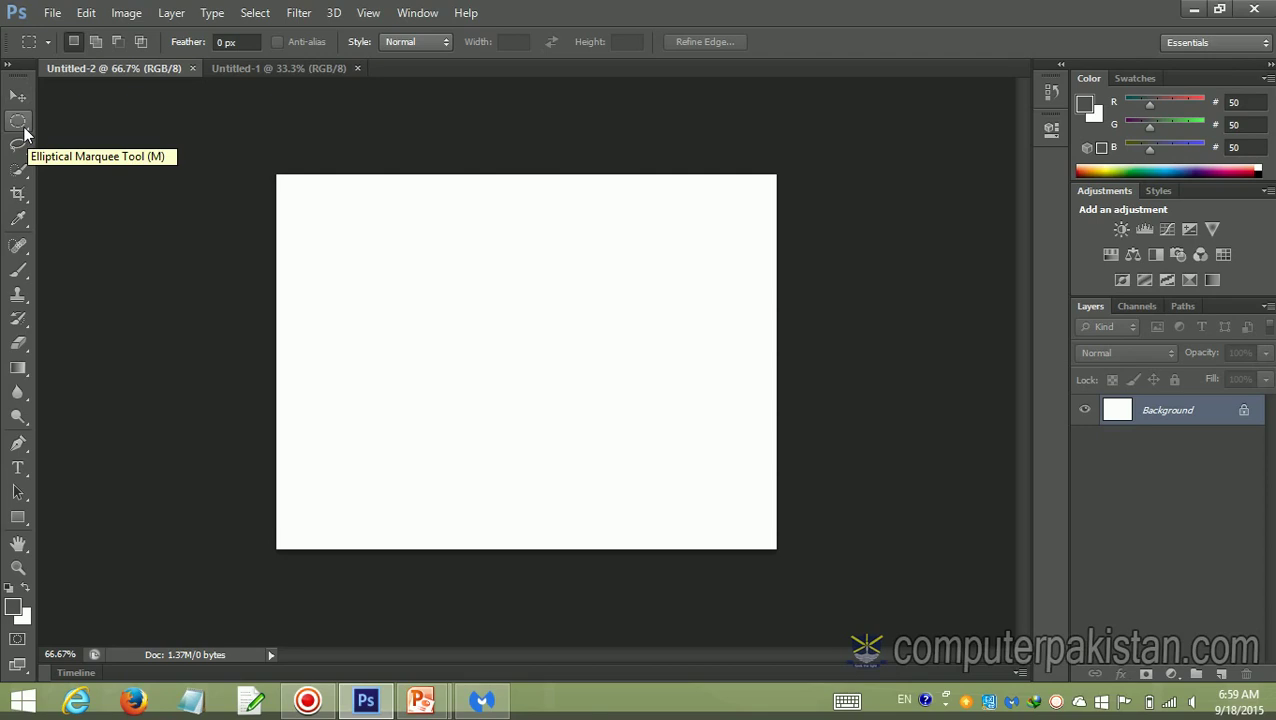
# View the marquee and lasso tool variants, selecting Rectangular Marquee and Lasso.
pyautogui.click(24, 133)
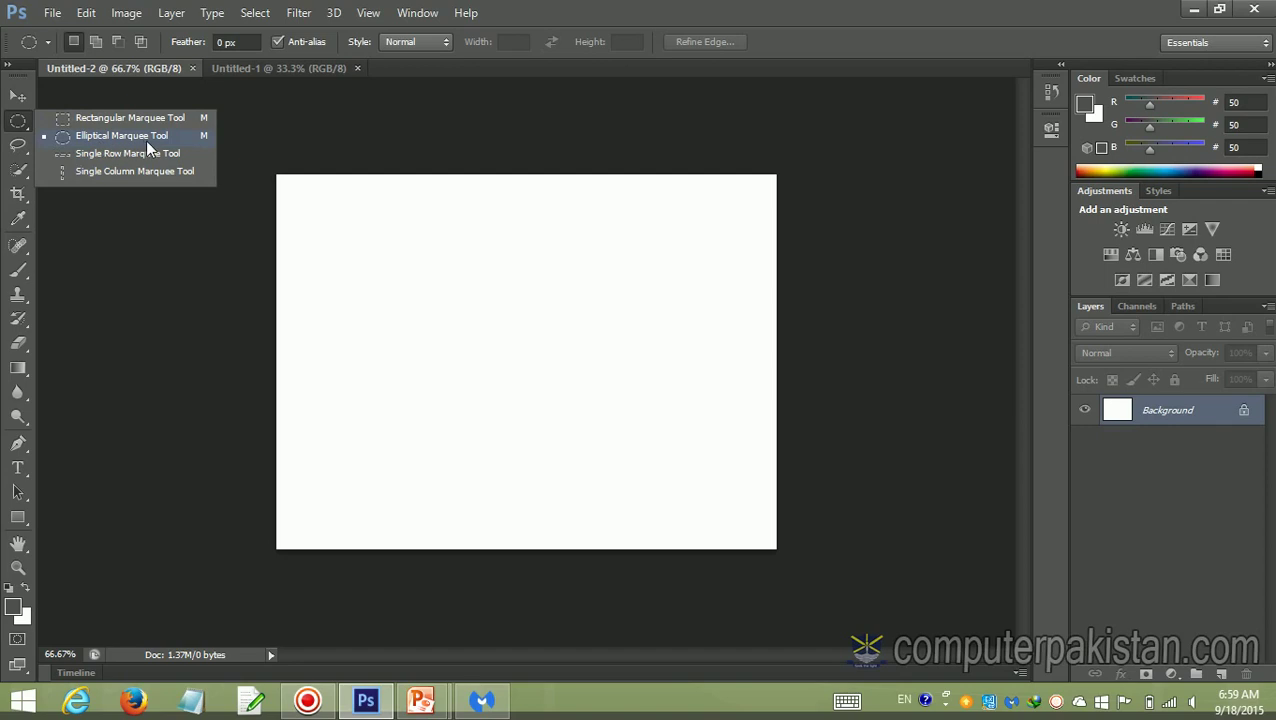
pyautogui.click(55, 119)
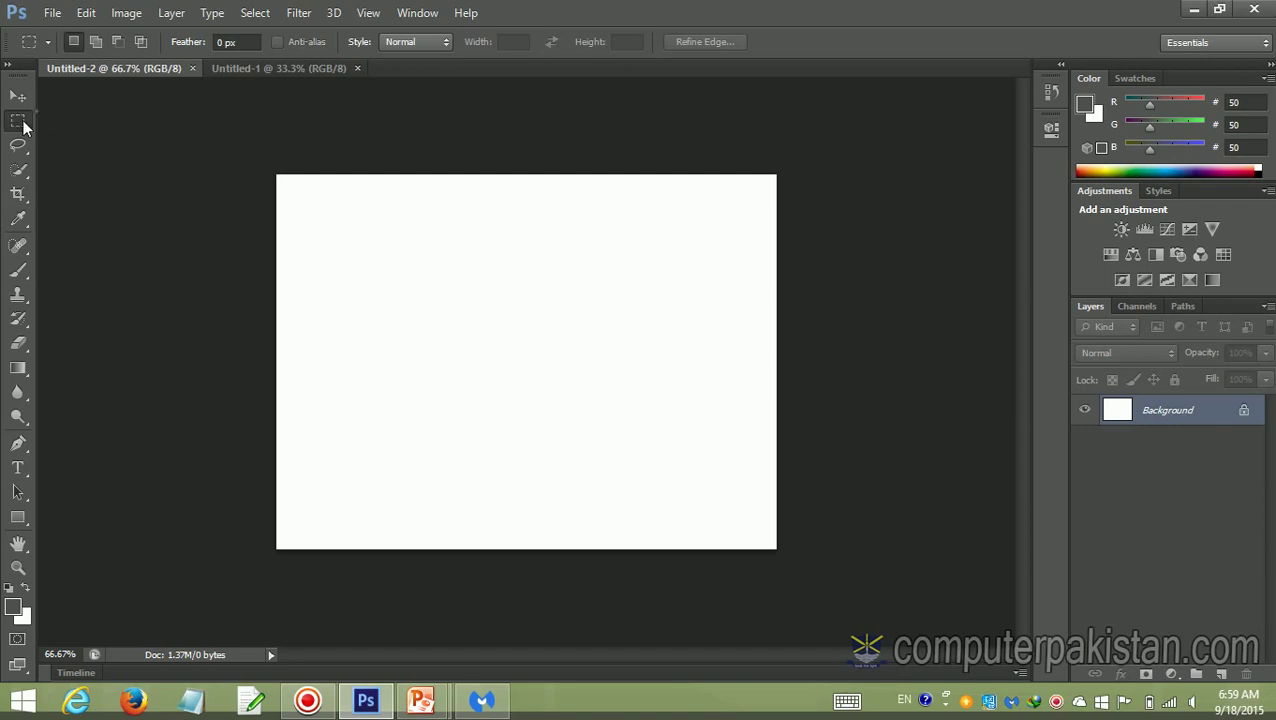
pyautogui.rightClick(24, 125)
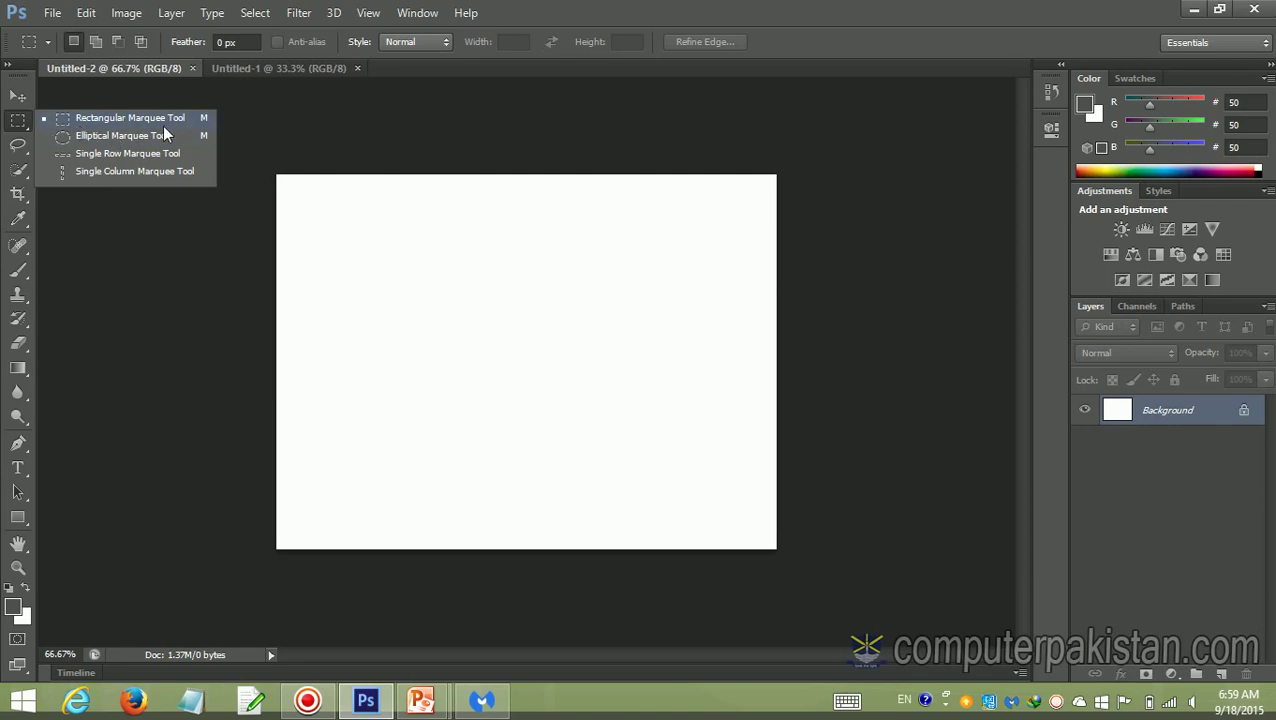
pyautogui.click(19, 150)
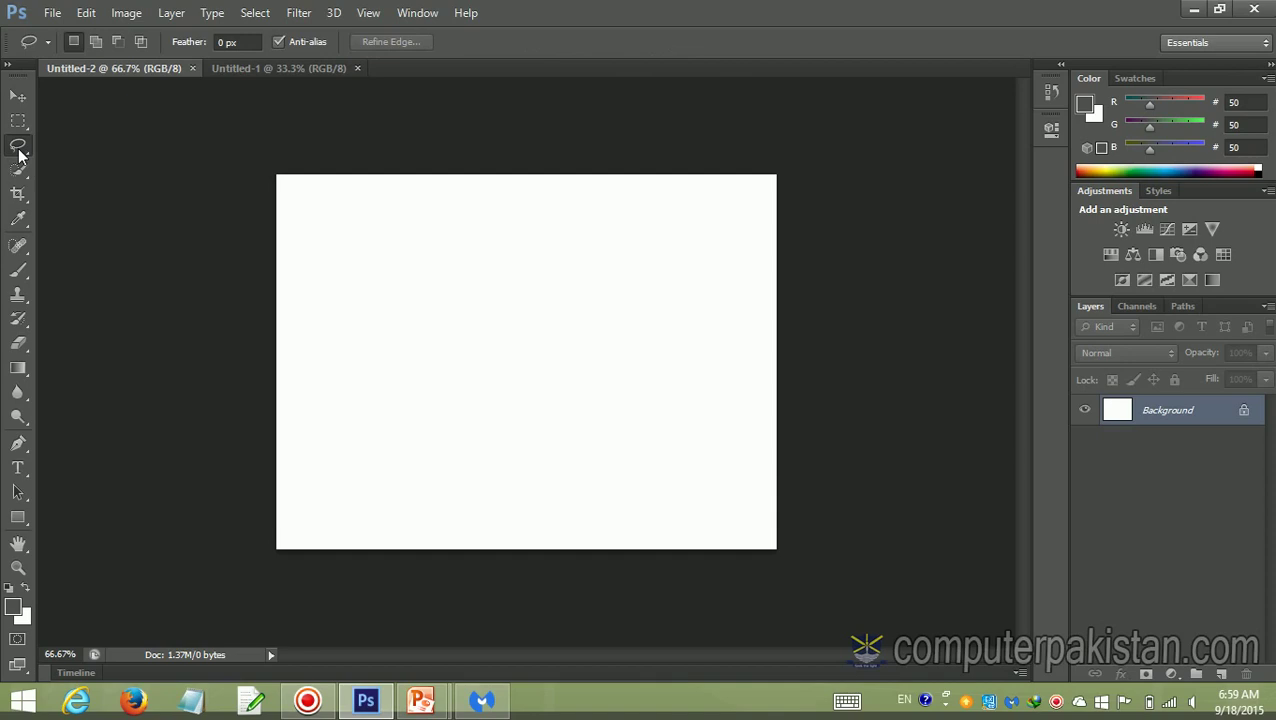
pyautogui.rightClick(19, 152)
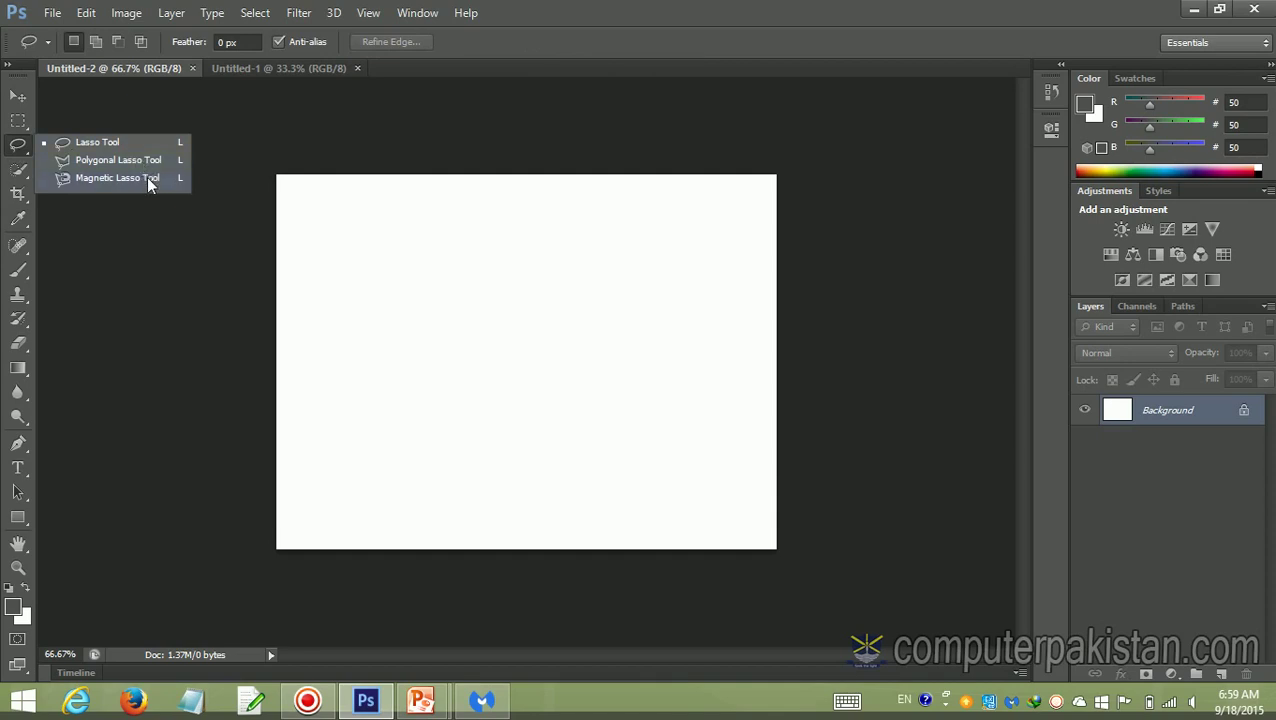
# View Quick Selection/Magic Wand variants, try the Move tool, then activate Crop.
pyautogui.click(21, 172)
pyautogui.rightClick(22, 174)
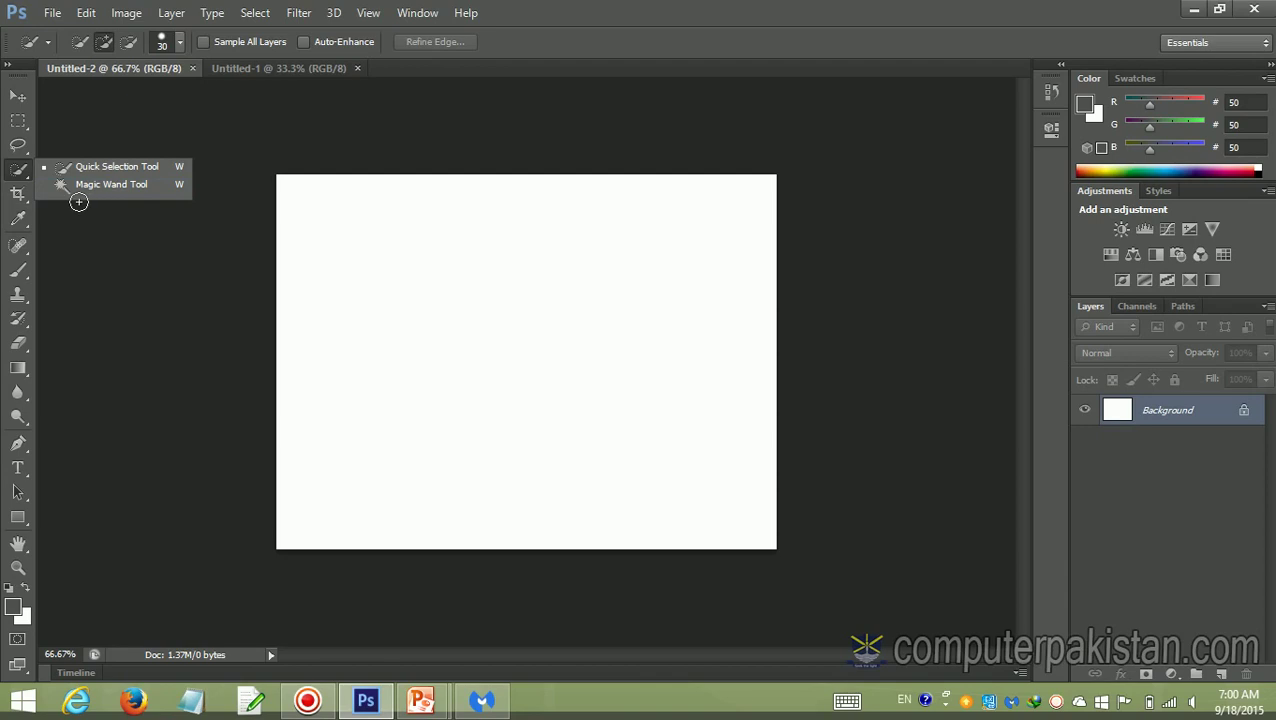
pyautogui.click(81, 228)
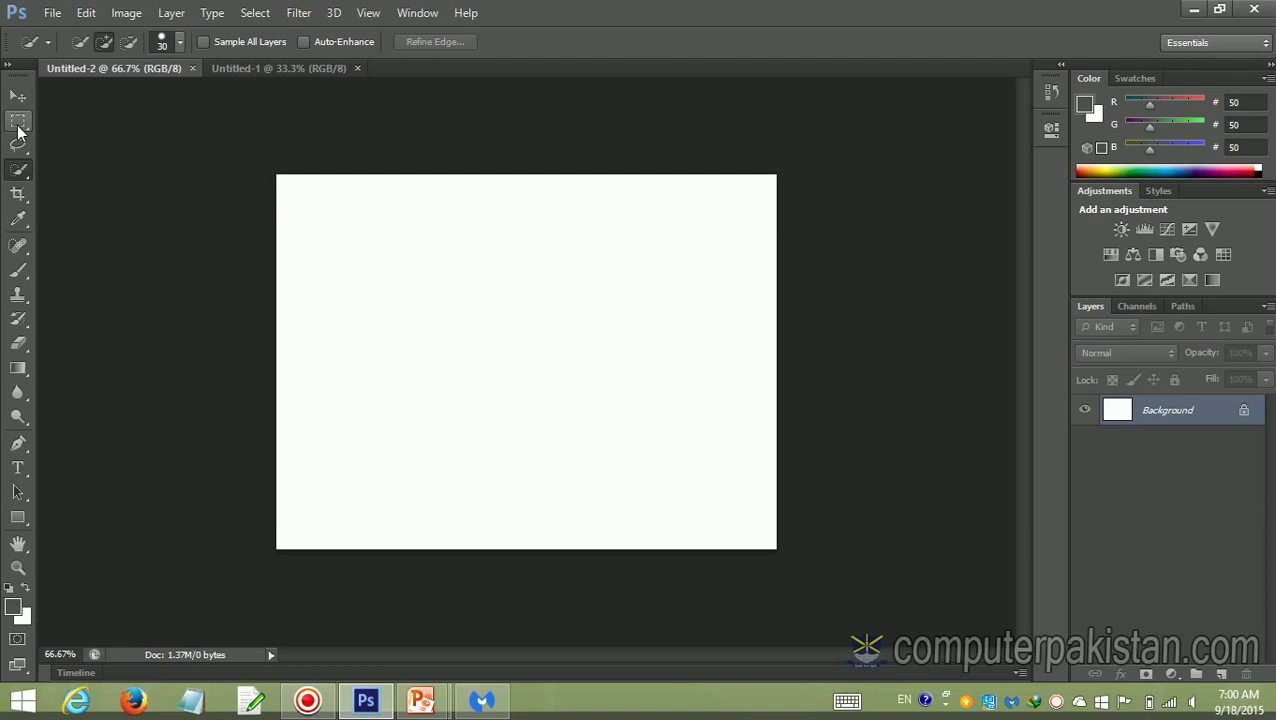
pyautogui.click(18, 121)
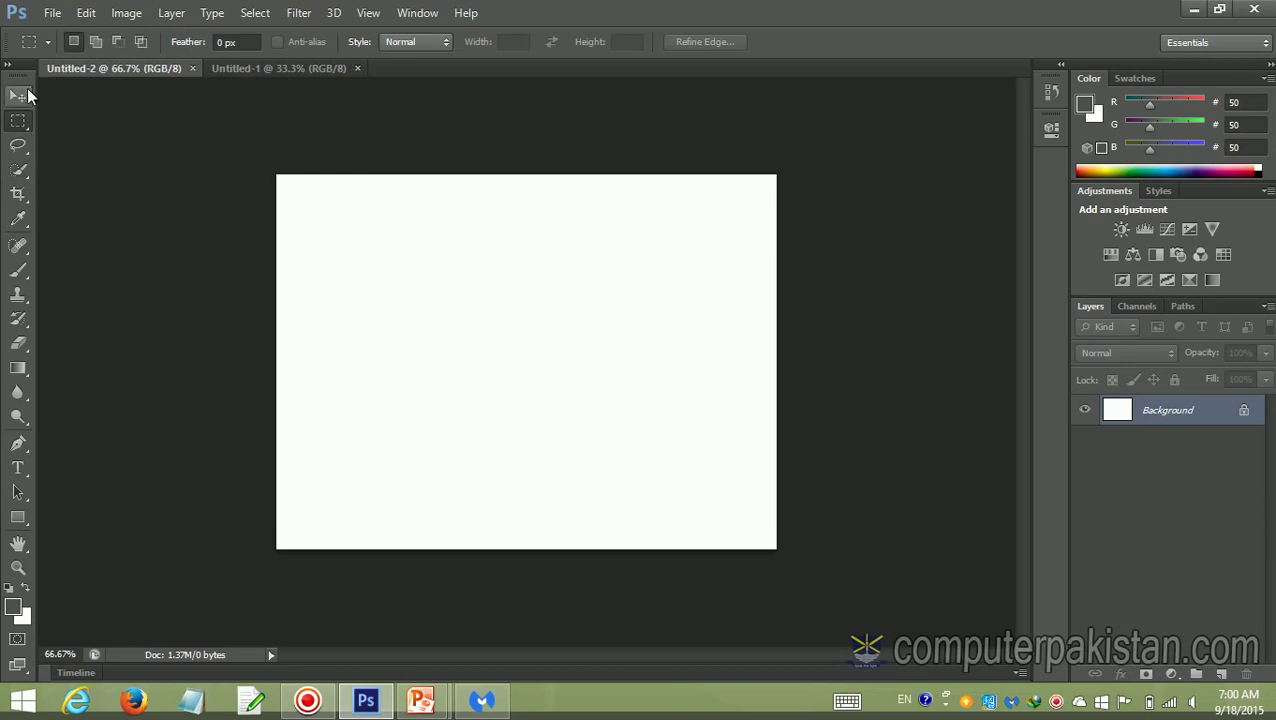
pyautogui.click(27, 95)
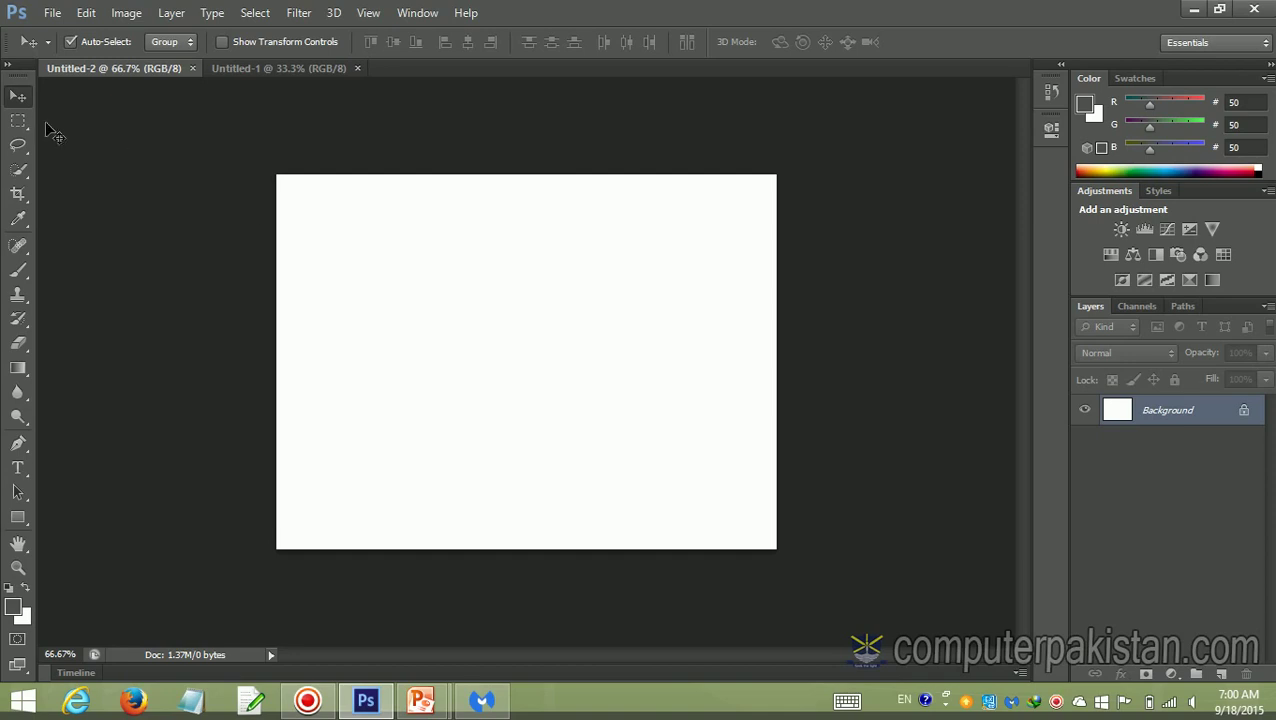
pyautogui.click(20, 121)
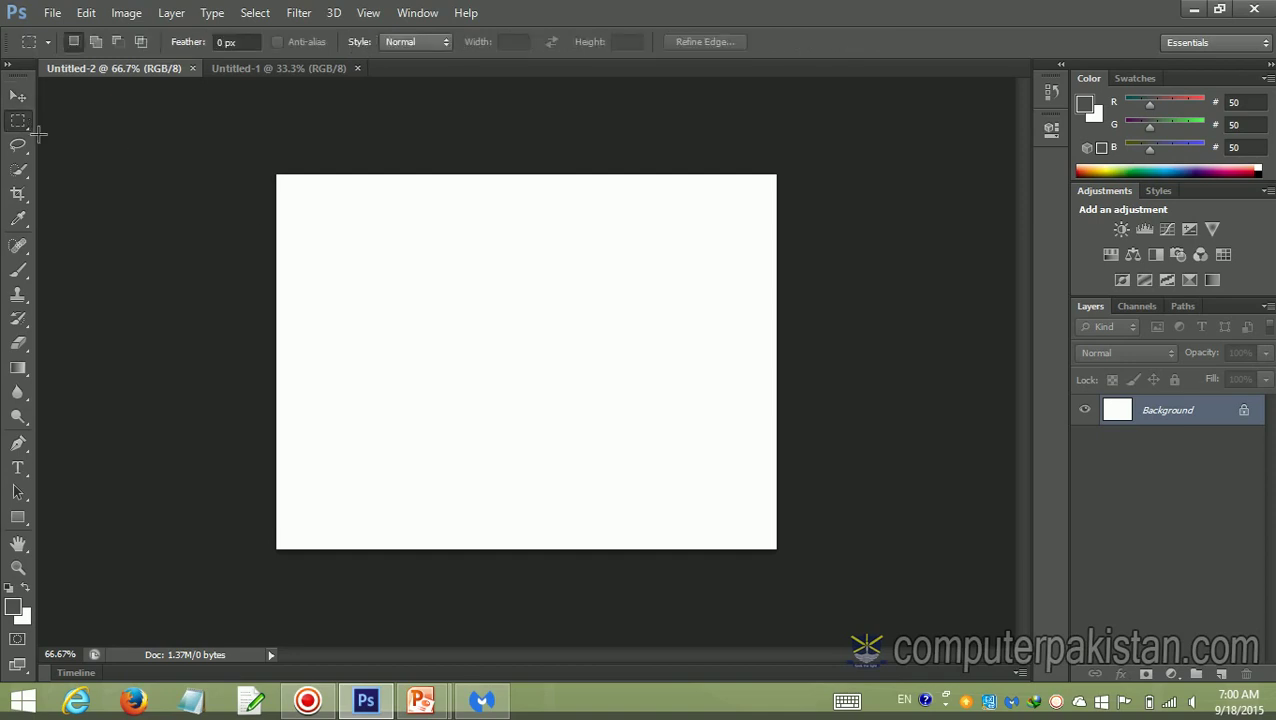
pyautogui.click(27, 200)
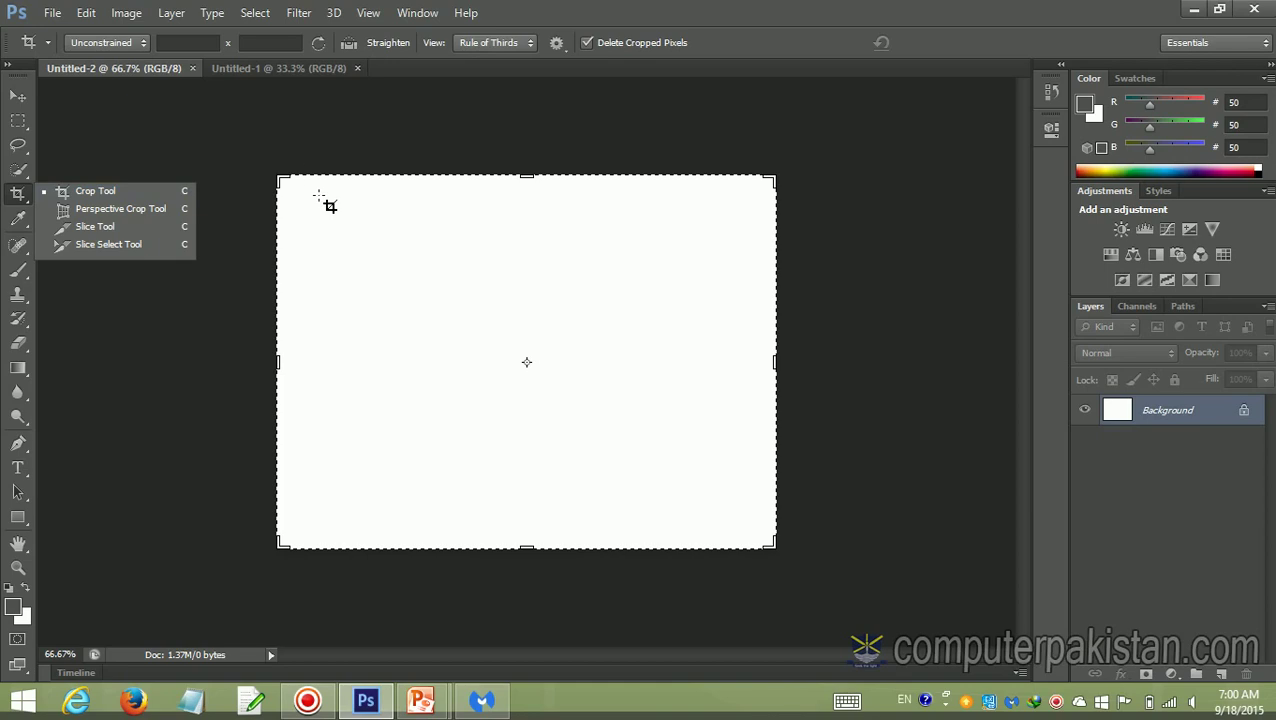
# Preview the eyedropper, healing, brush and clone stamp tool groups.
pyautogui.click(22, 224)
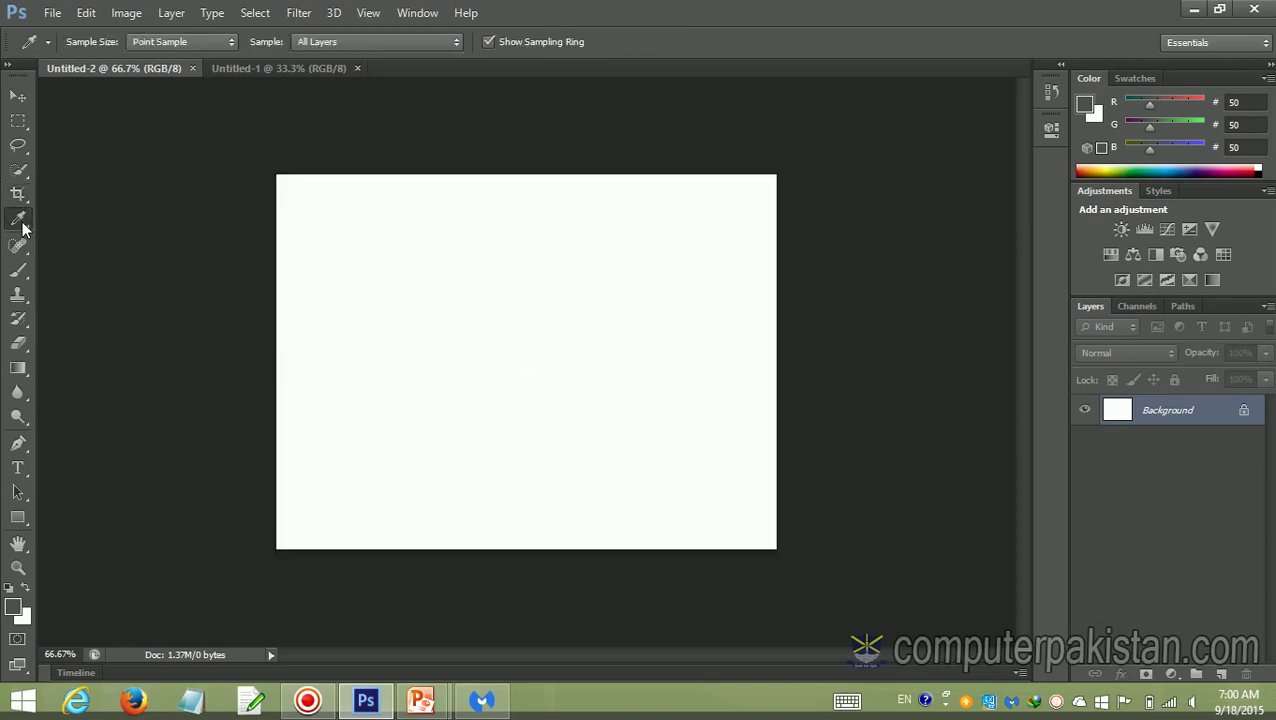
pyautogui.rightClick(22, 224)
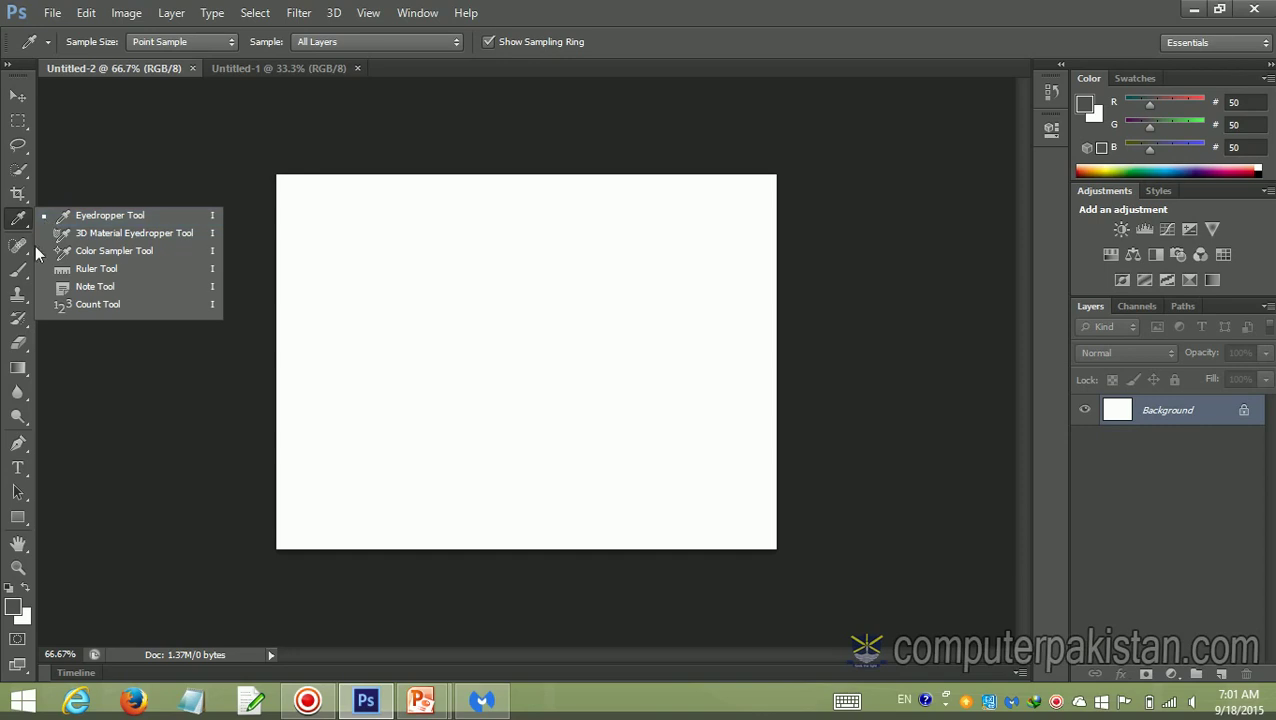
pyautogui.click(25, 250)
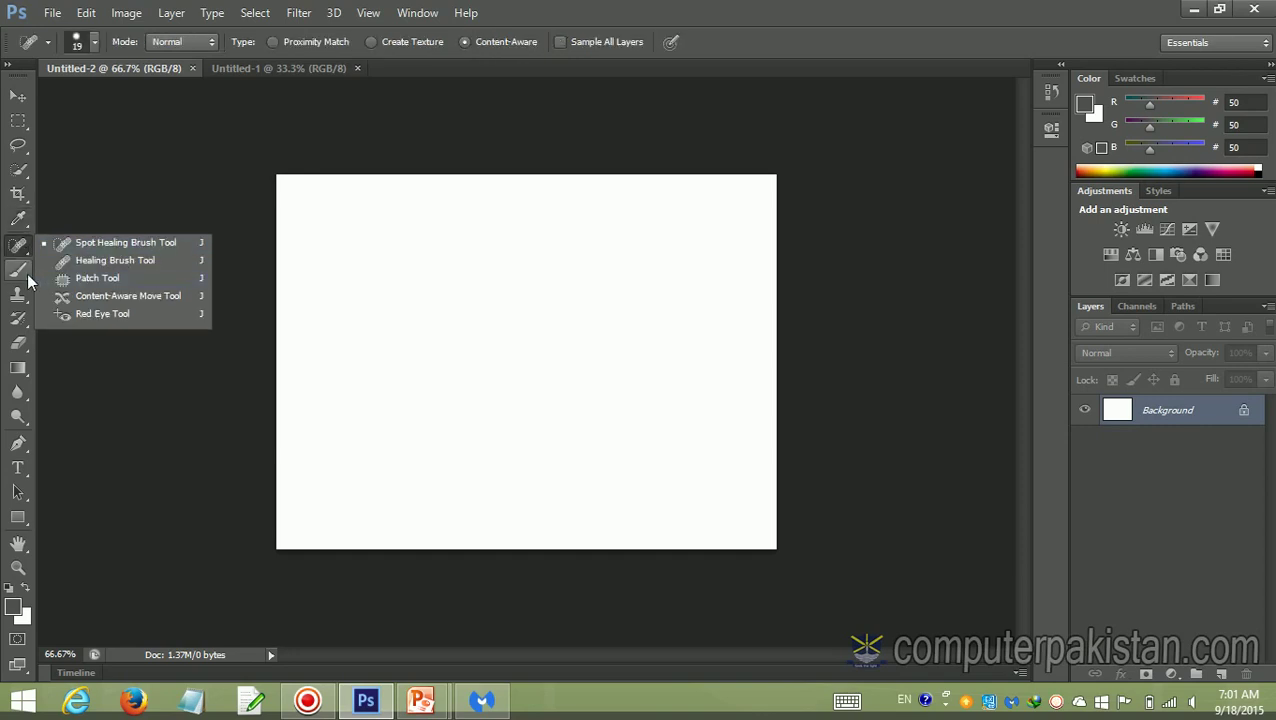
pyautogui.click(25, 272)
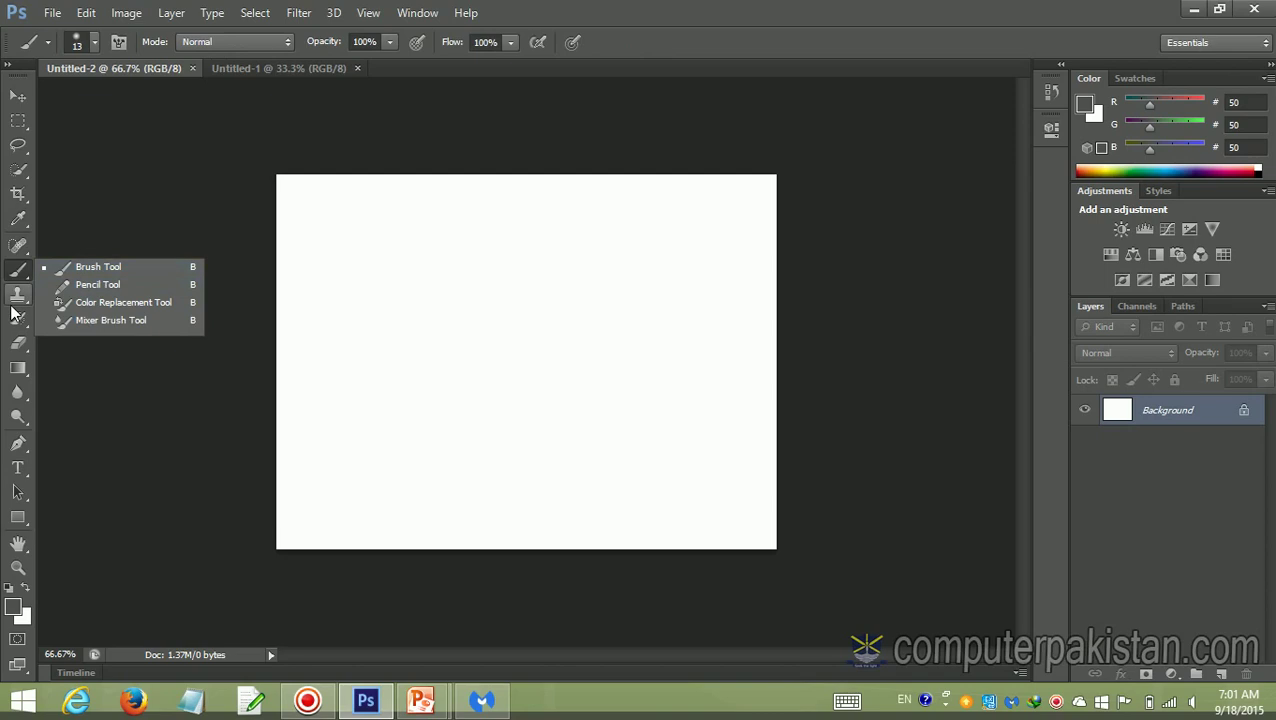
pyautogui.click(18, 295)
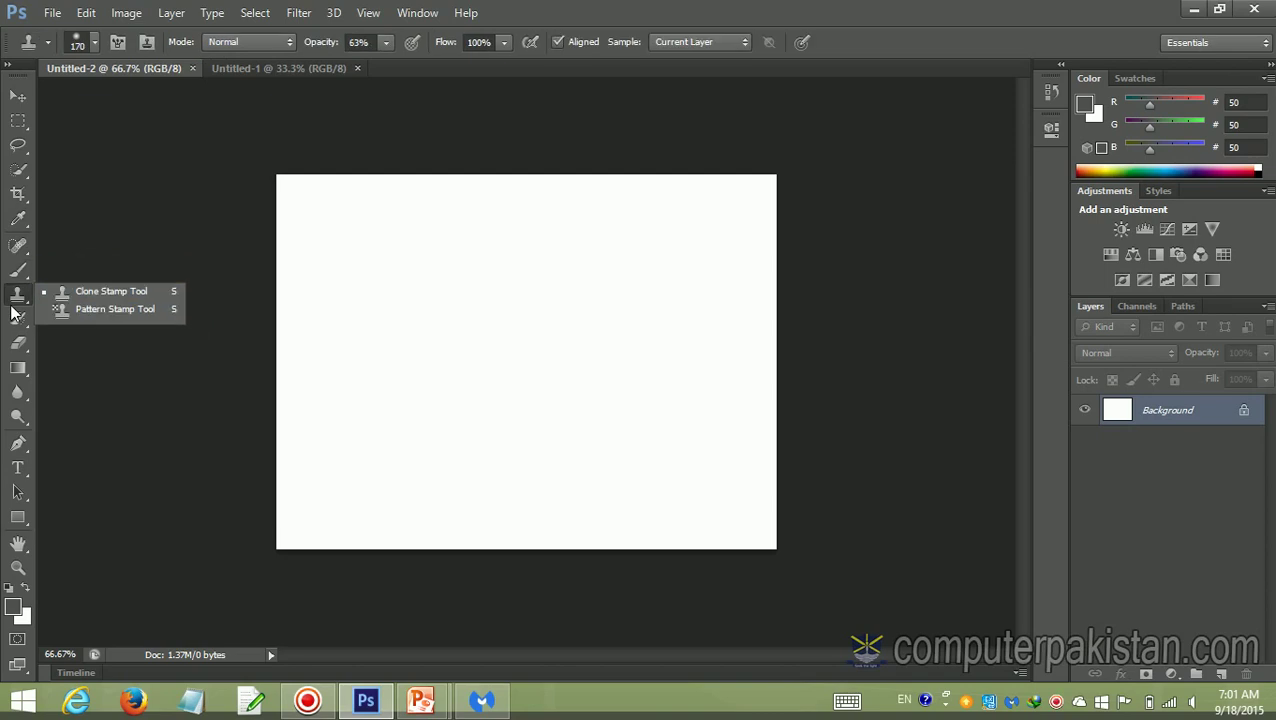
# Preview history brush, eraser, gradient, blur and dodge groups, ending with the Pen tool.
pyautogui.click(17, 321)
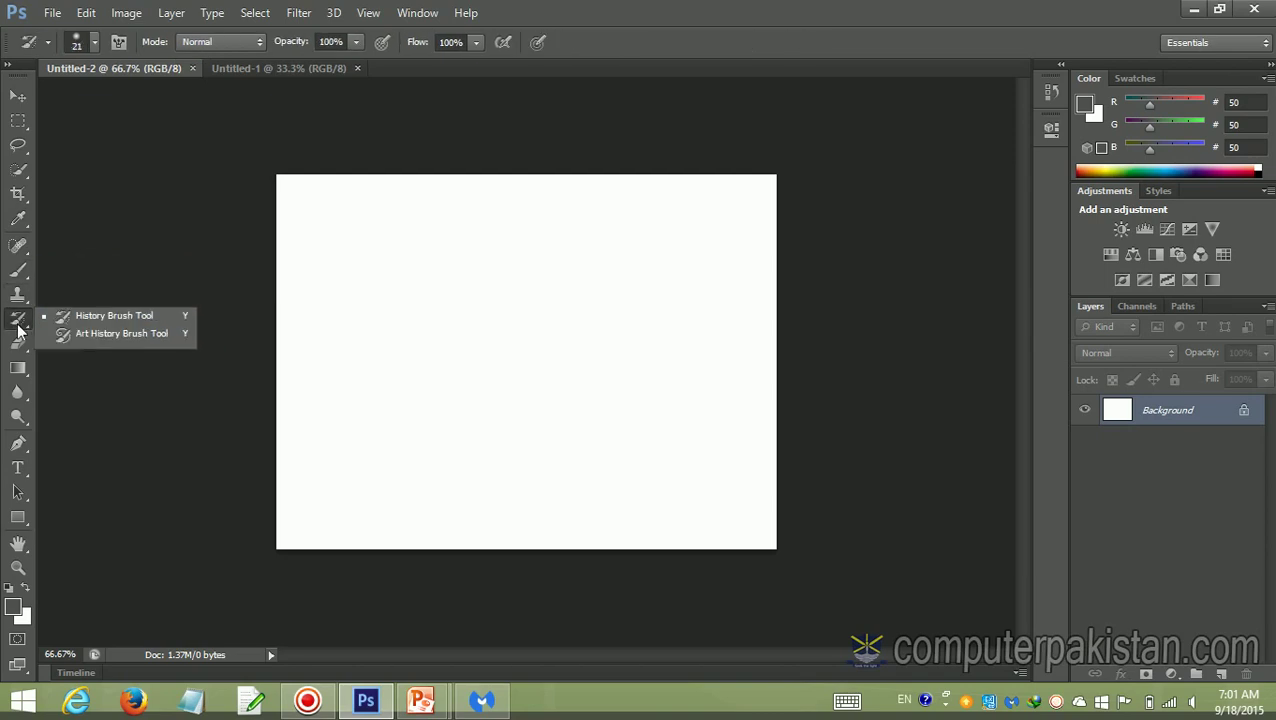
pyautogui.click(18, 343)
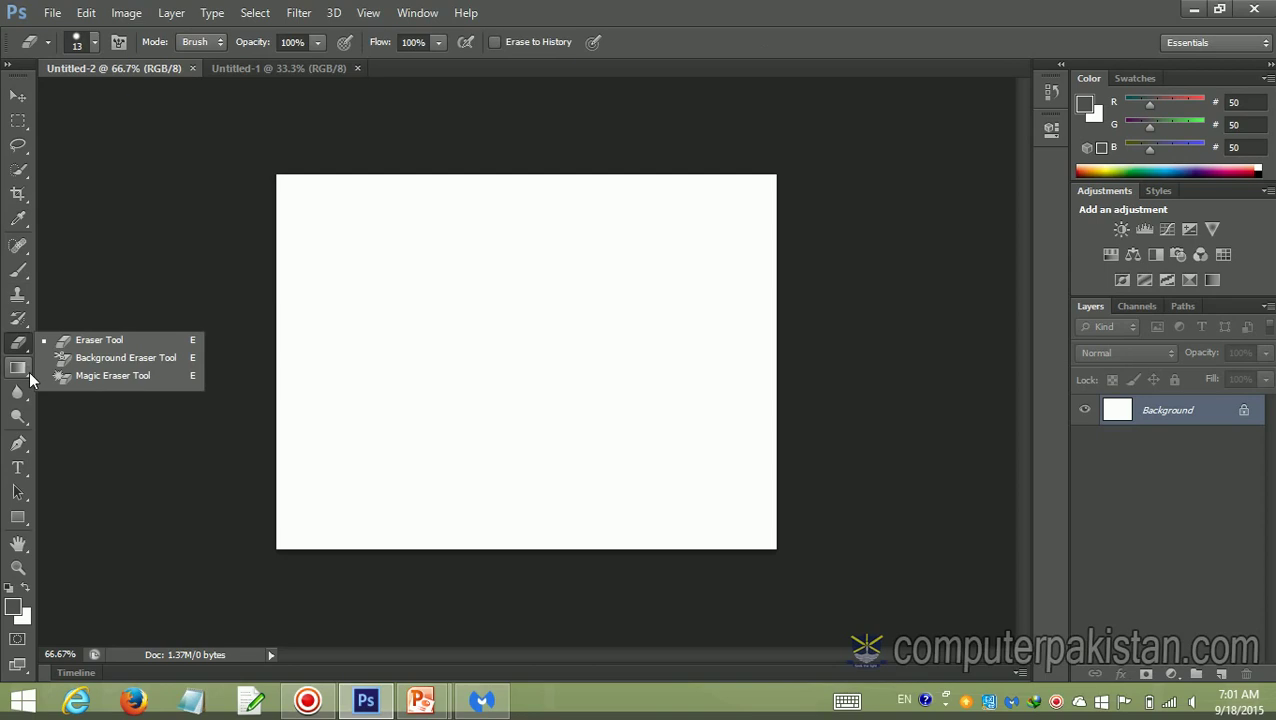
pyautogui.click(18, 367)
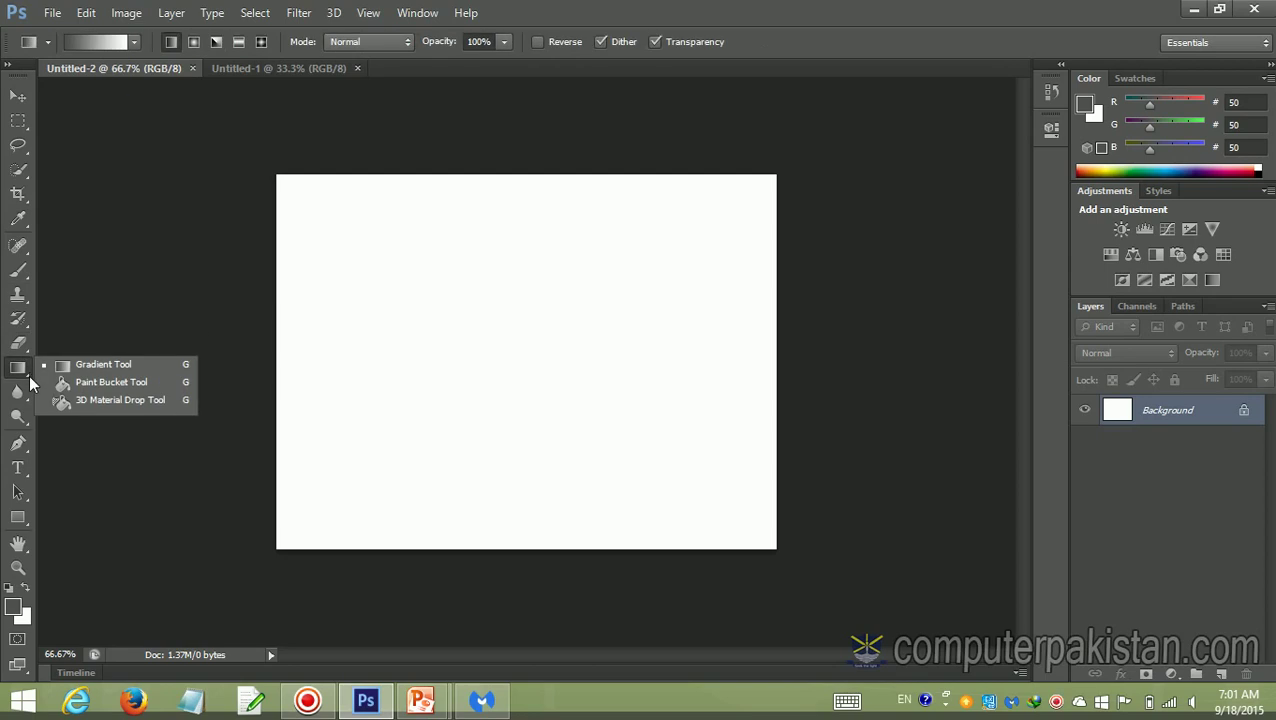
pyautogui.click(23, 399)
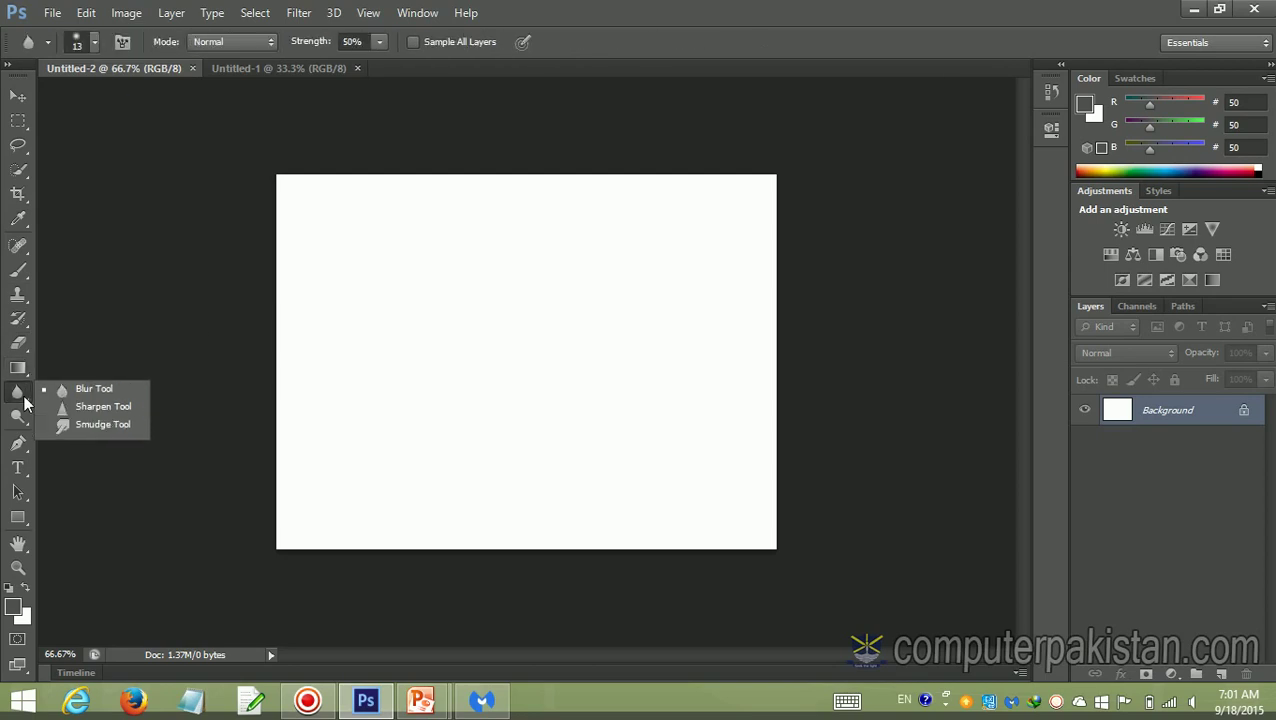
pyautogui.click(20, 426)
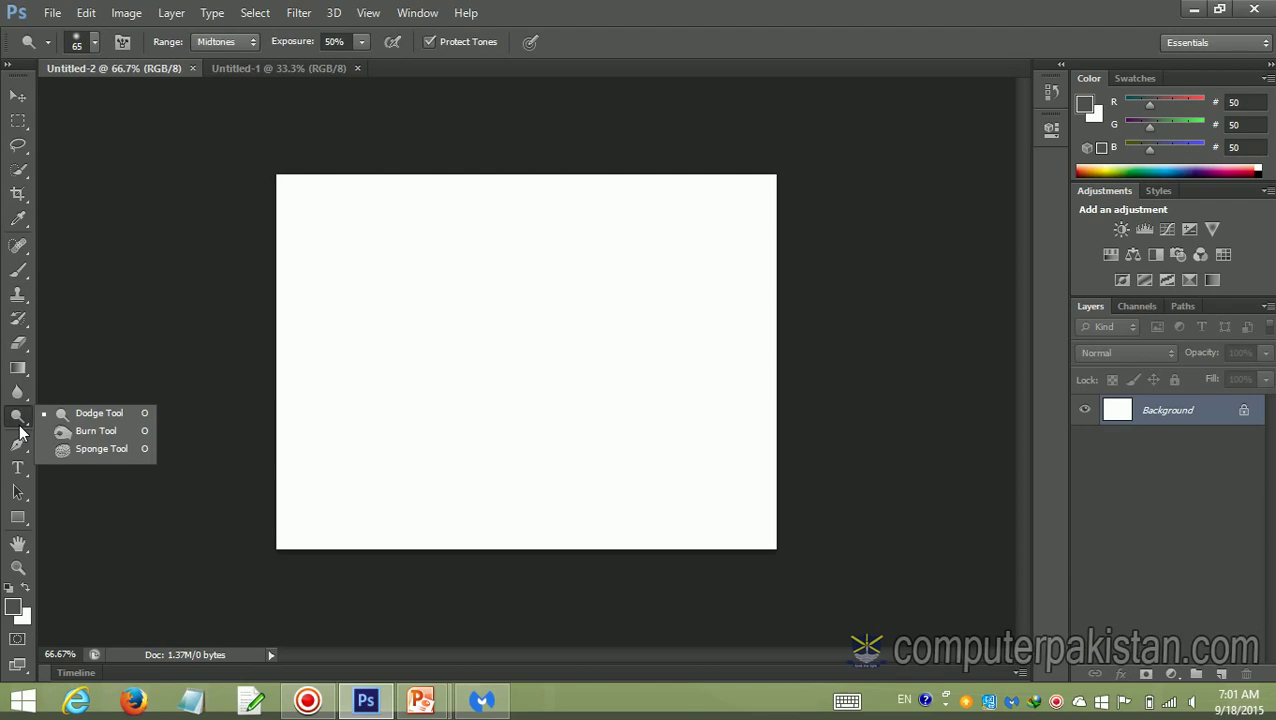
pyautogui.click(27, 456)
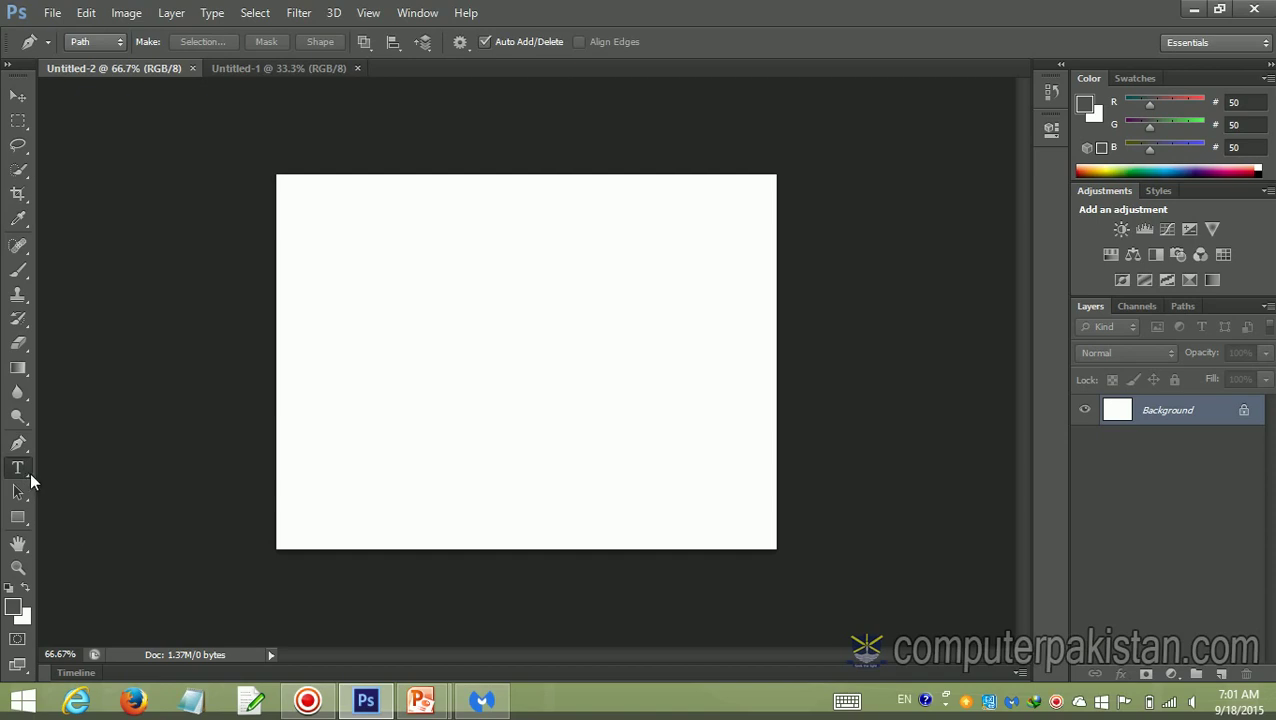
# Switch the Type tool between Horizontal and Vertical Type, ending on Vertical Type.
pyautogui.click(18, 469)
pyautogui.click(18, 469)
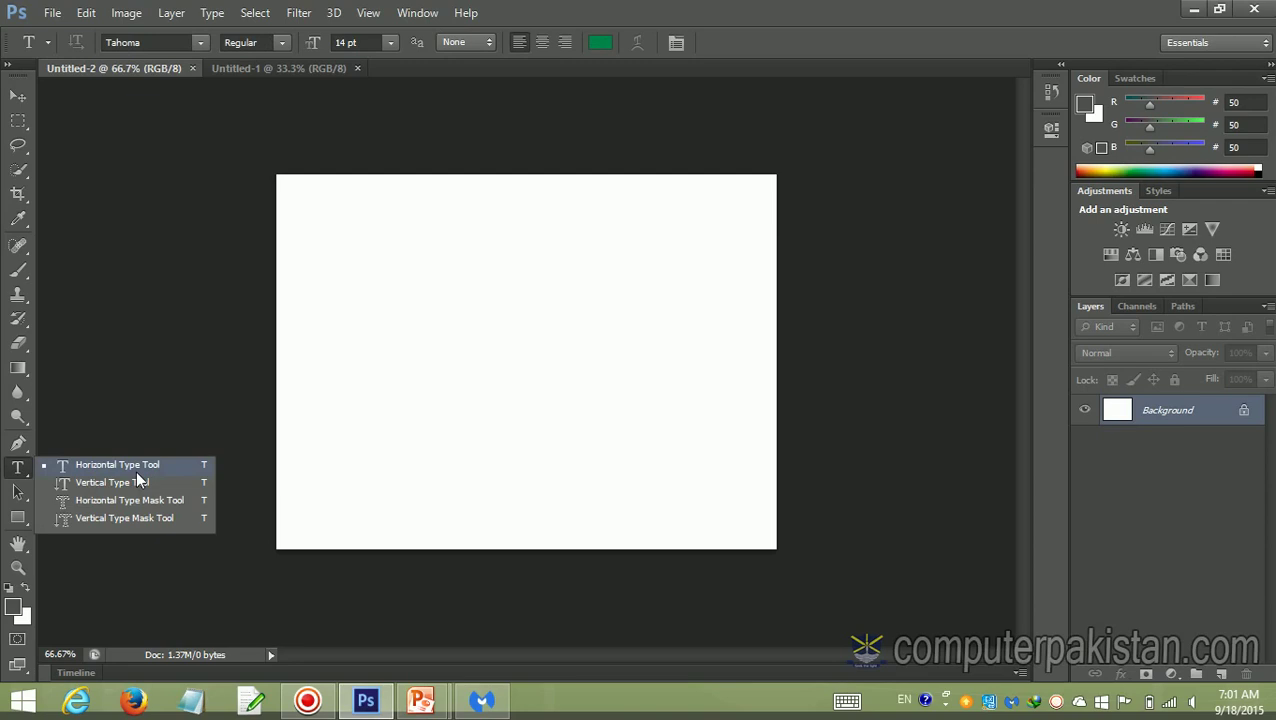
pyautogui.click(63, 481)
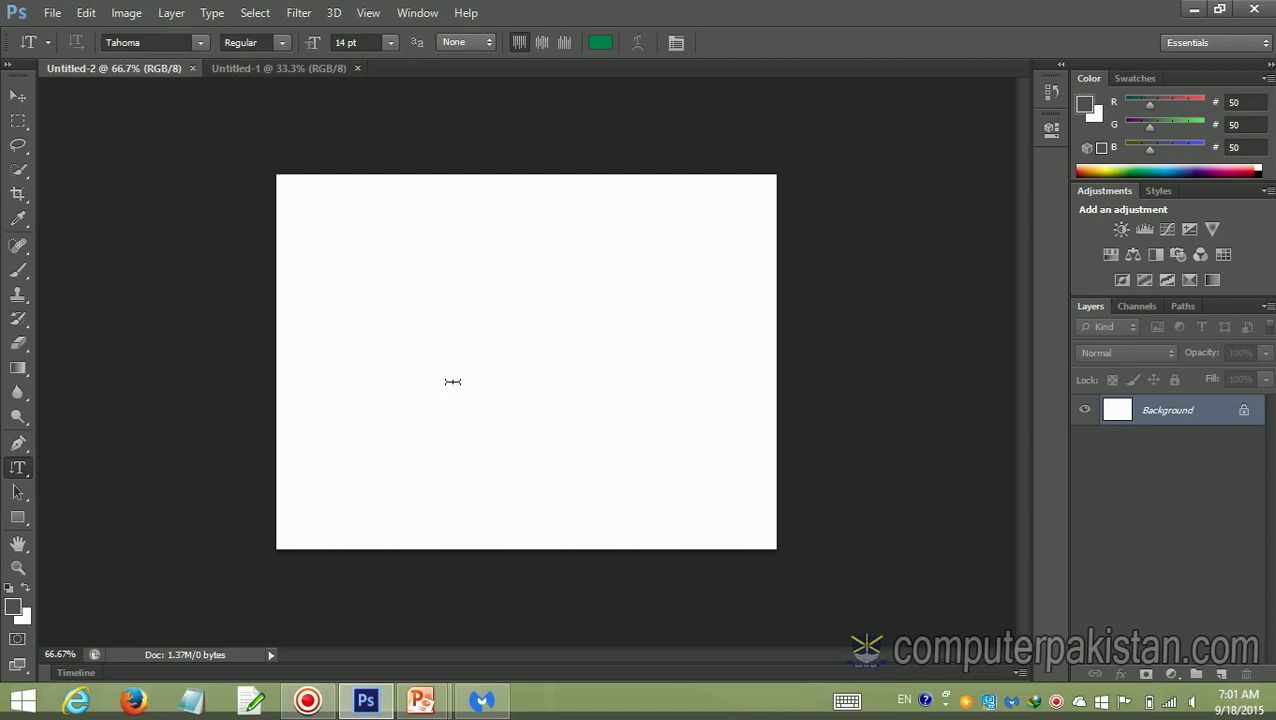
pyautogui.rightClick(29, 472)
pyautogui.click(98, 466)
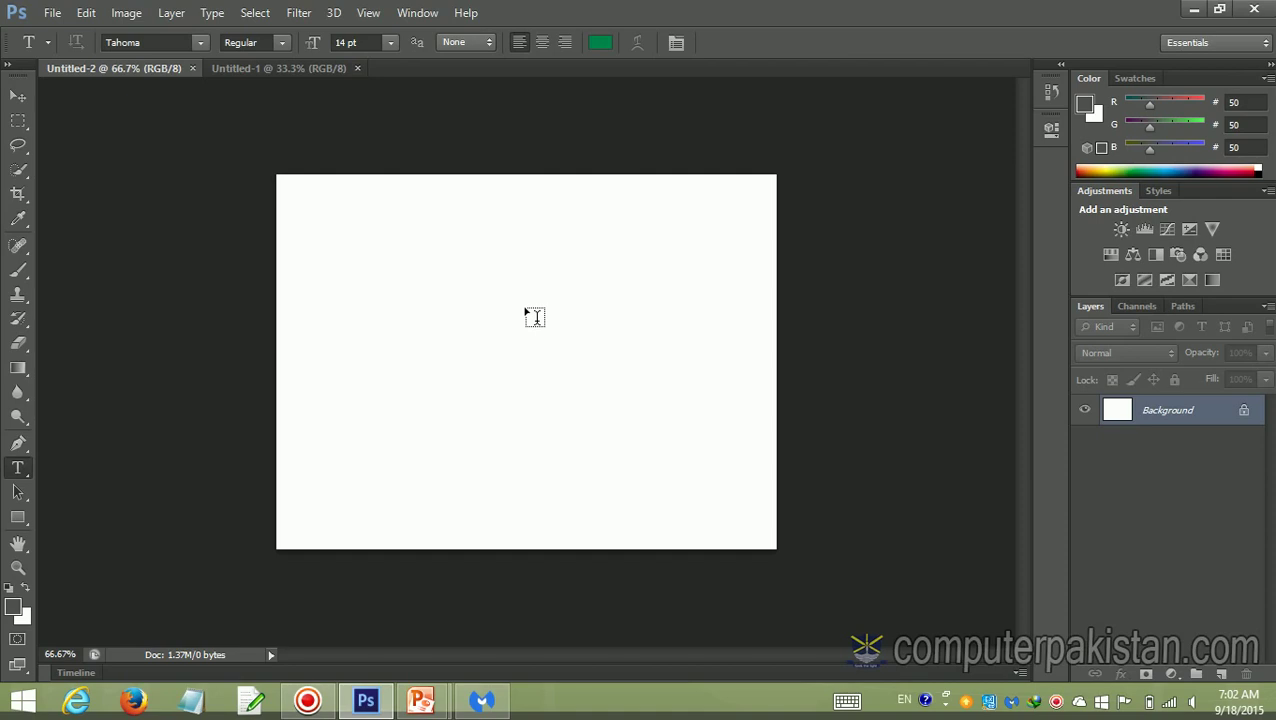
pyautogui.rightClick(20, 470)
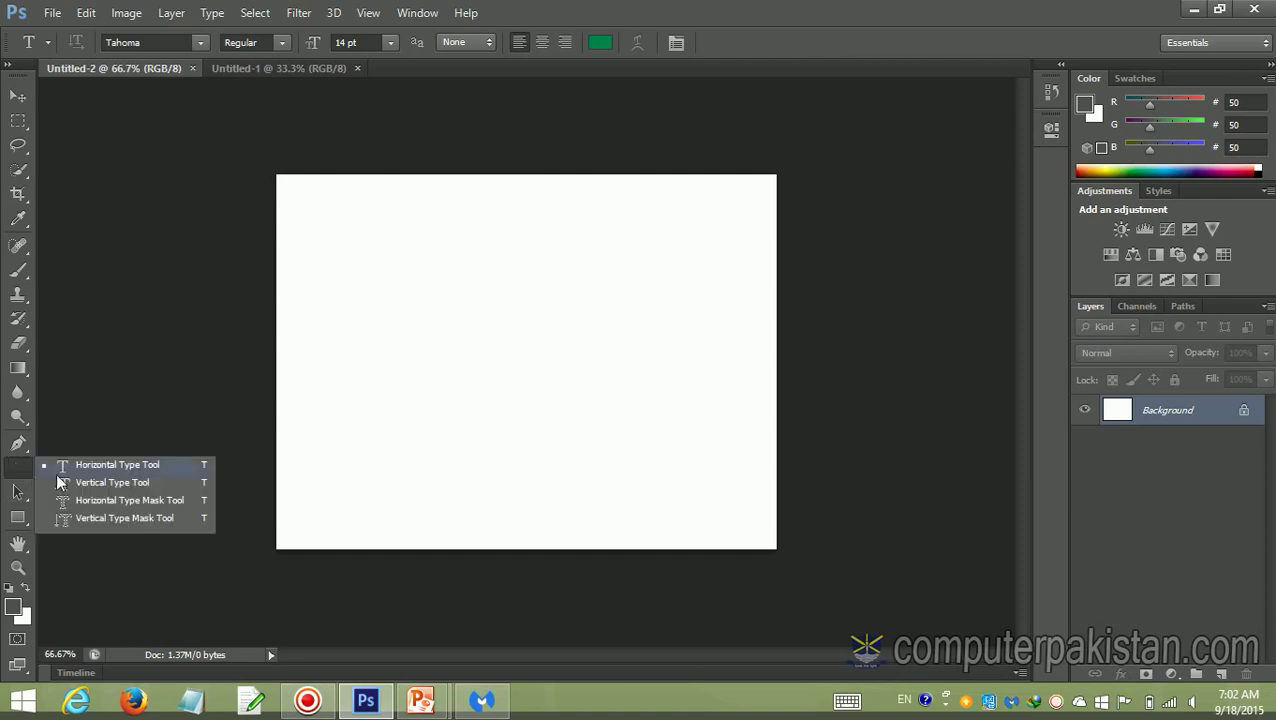
pyautogui.click(69, 480)
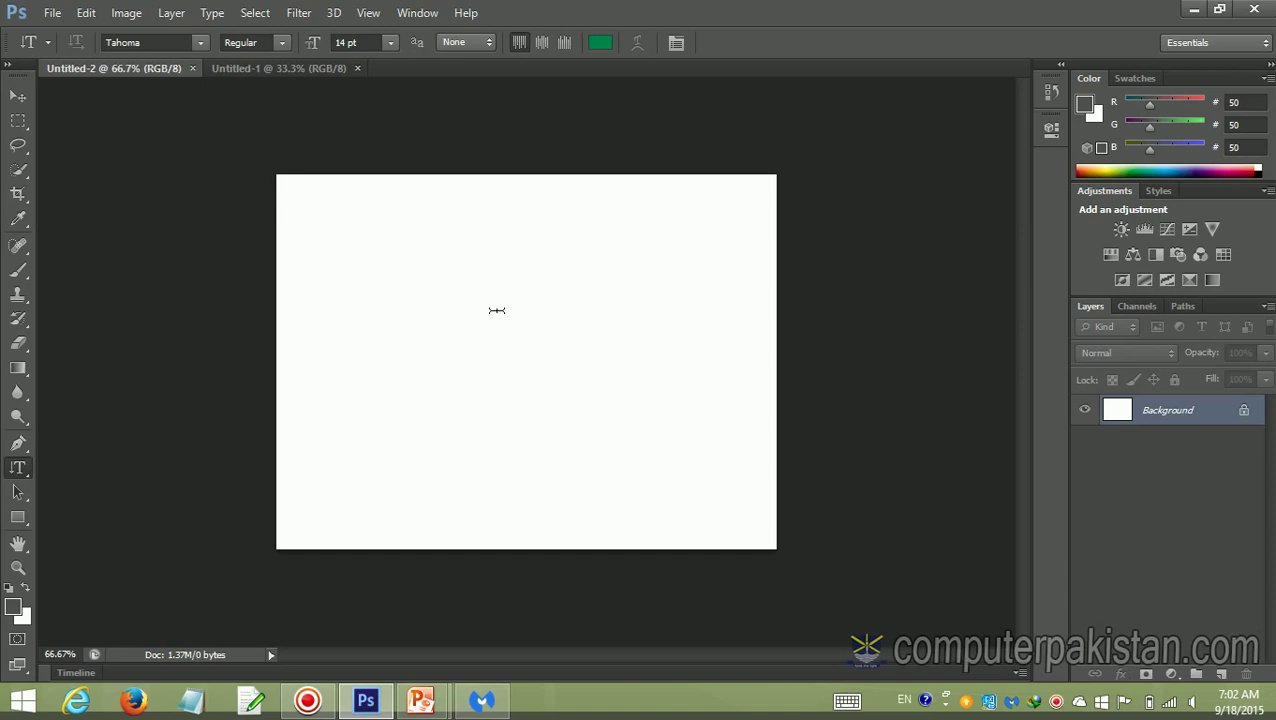
# Preview the Path Selection, Rectangle and Hand tools, ending with the Zoom Tool active.
pyautogui.click(24, 497)
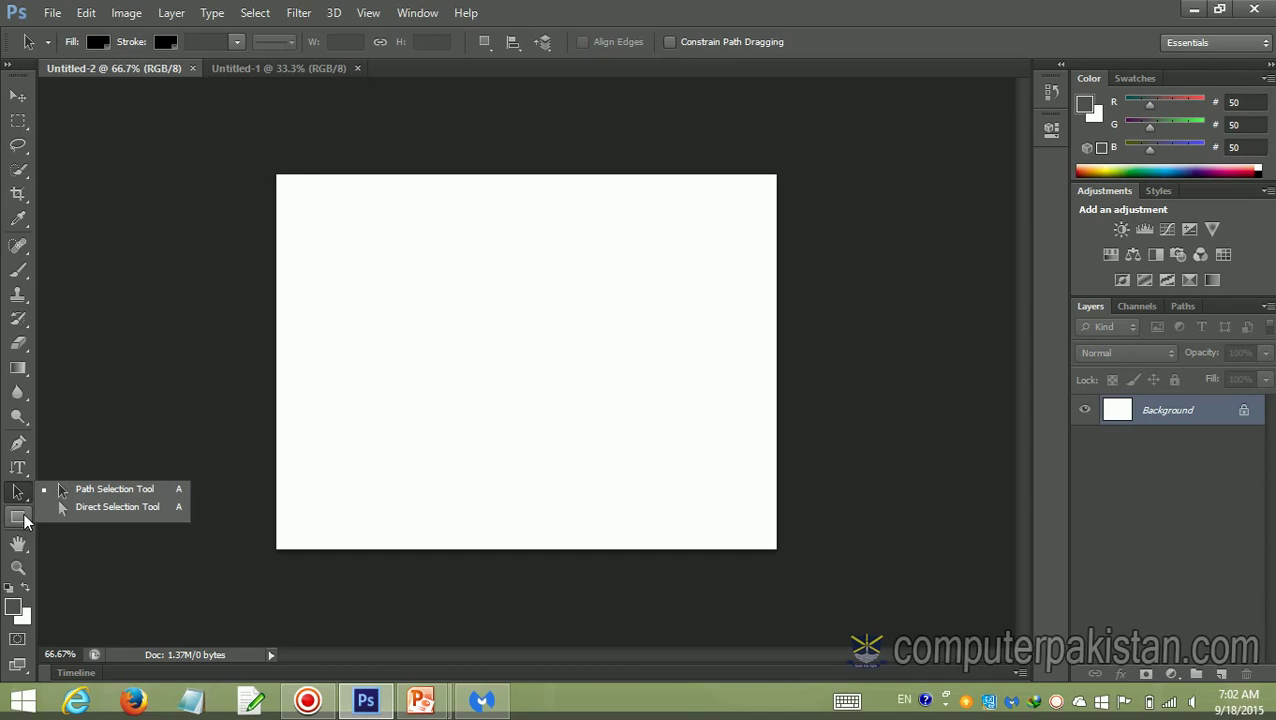
pyautogui.click(24, 518)
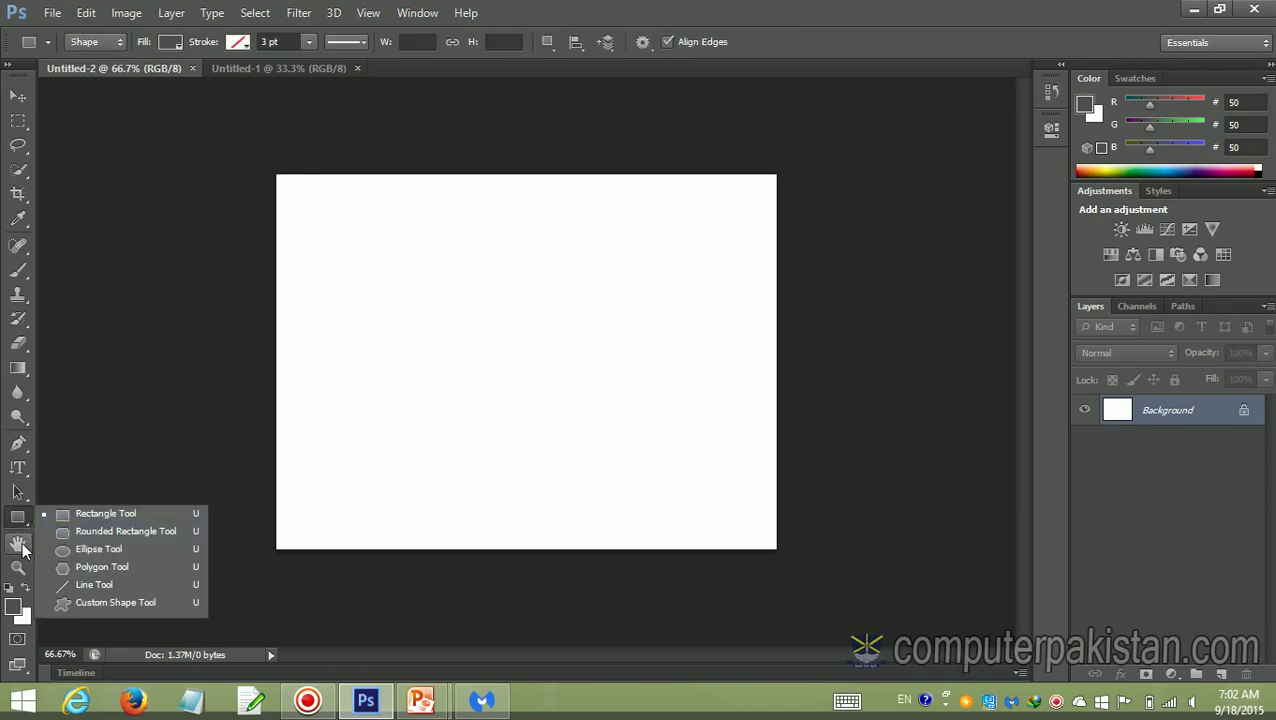
pyautogui.click(24, 544)
pyautogui.click(25, 568)
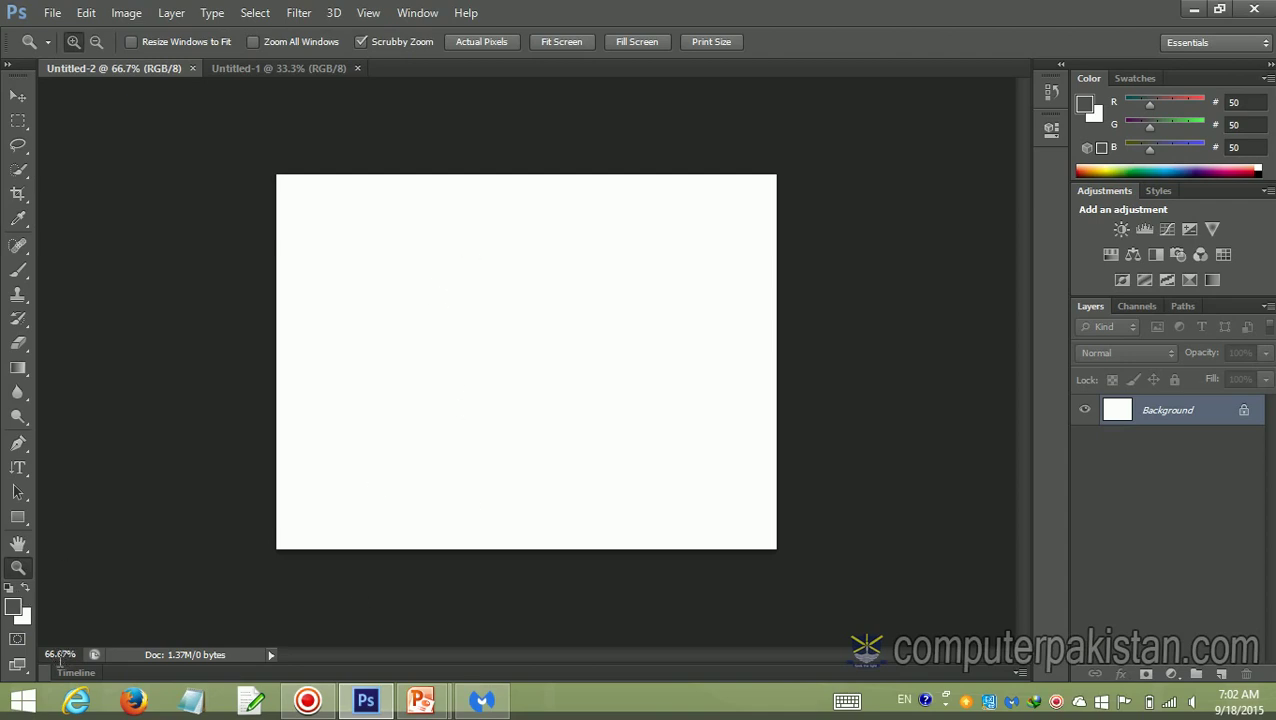
# Request 5000% zoom in the status-bar field and dismiss the out-of-range warning.
pyautogui.click(50, 655)
pyautogui.moveTo(48, 655); pyautogui.dragTo(42, 657)
pyautogui.write('5000')
pyautogui.press('Return')
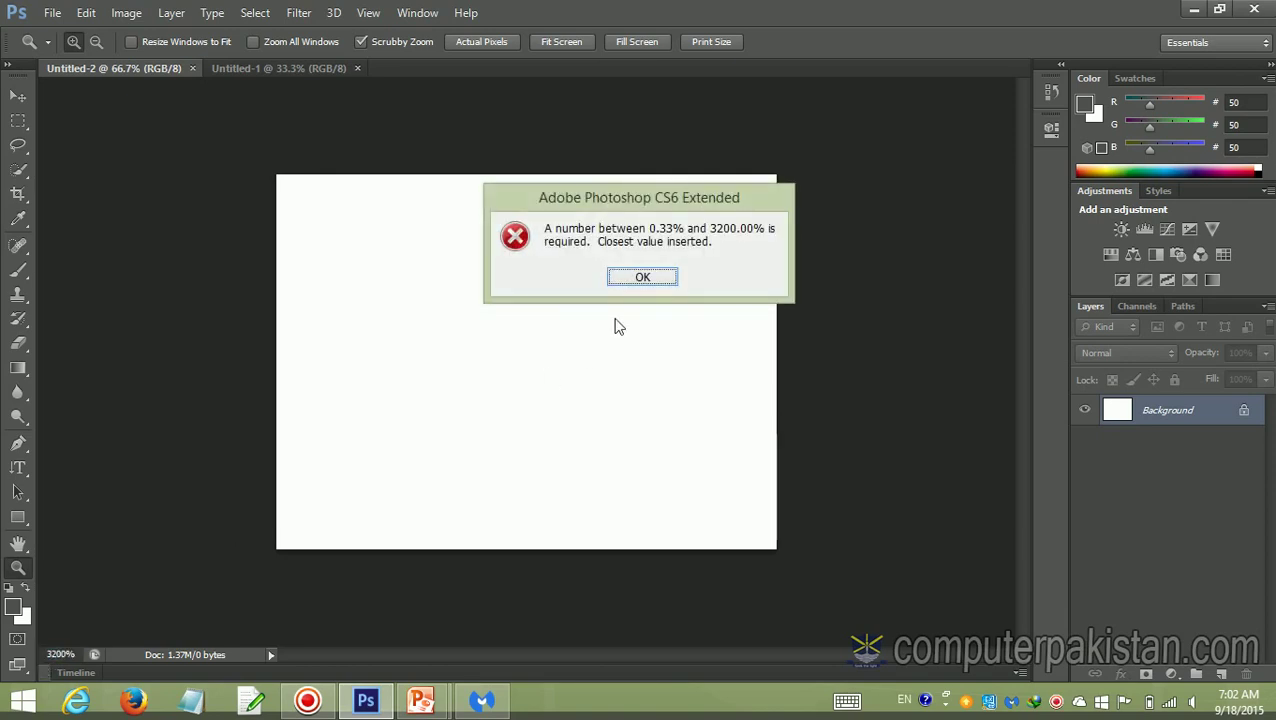
pyautogui.click(641, 280)
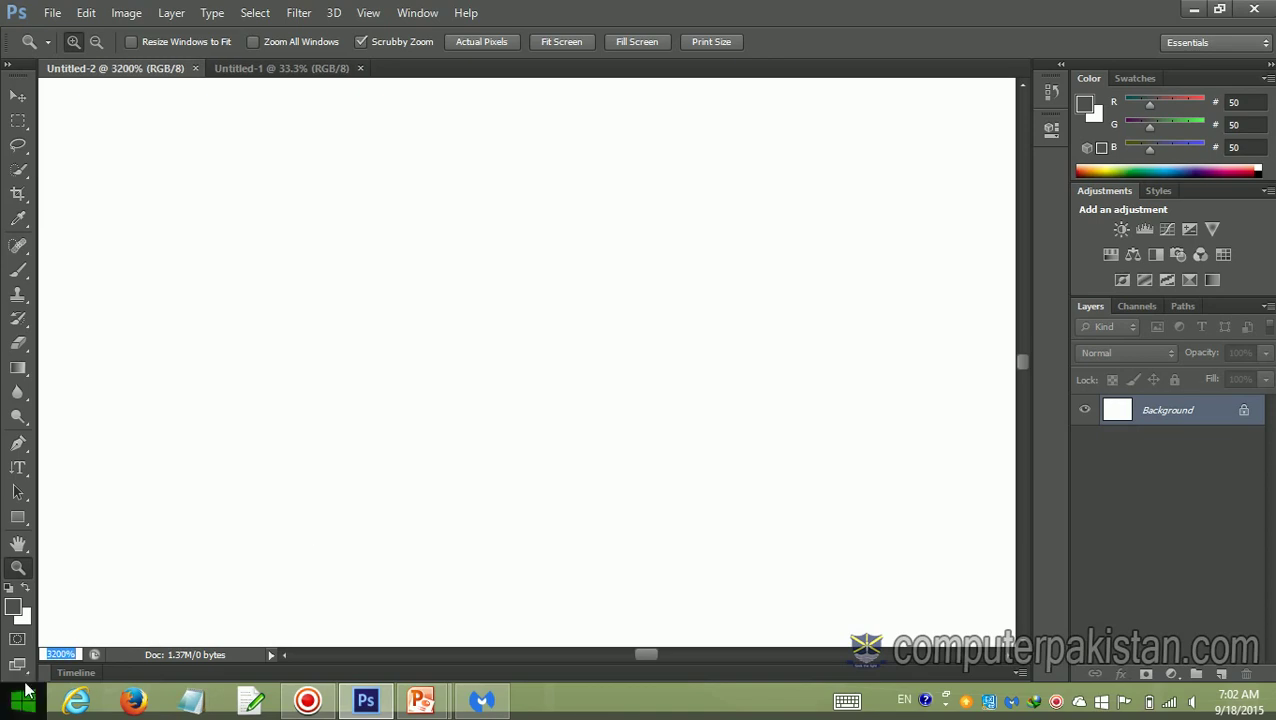
# Set the canvas zoom to 80% and glance at the status-bar info options list.
pyautogui.click(79, 655)
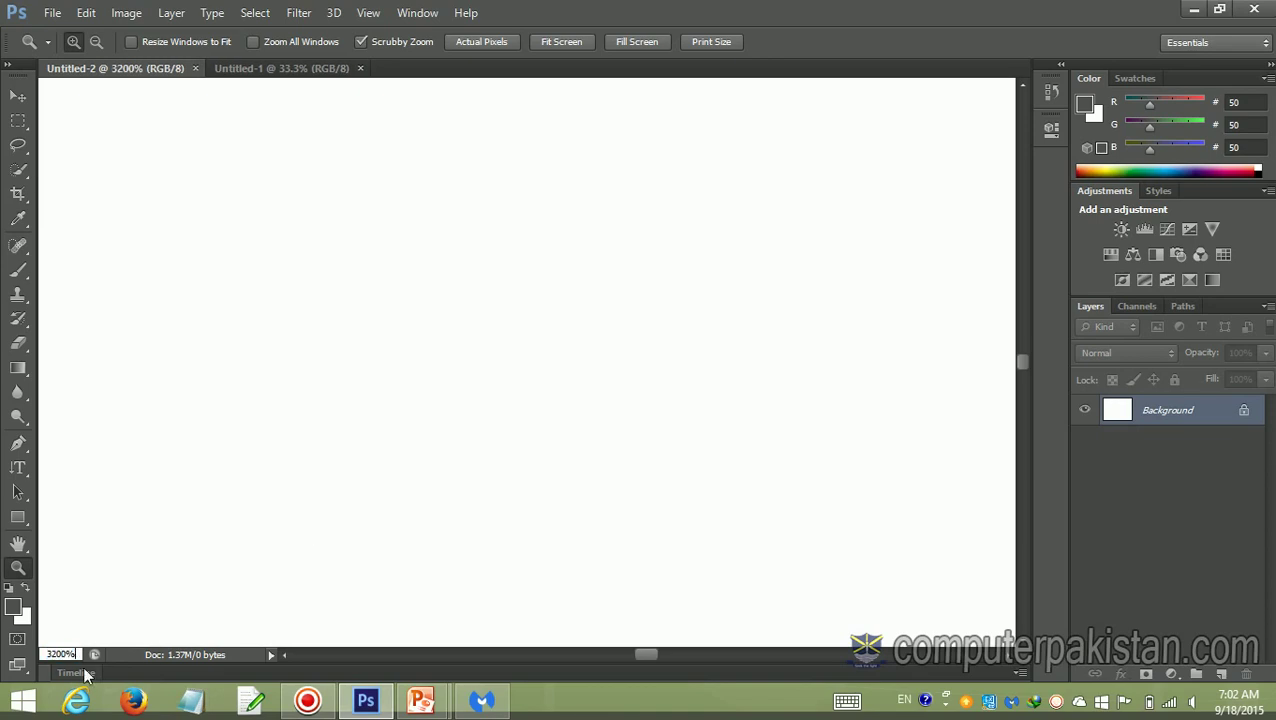
pyautogui.press('BackSpace')
pyautogui.press('BackSpace')
pyautogui.press('BackSpace')
pyautogui.press('BackSpace')
pyautogui.press('BackSpace')
pyautogui.write('80')
pyautogui.press('Return')
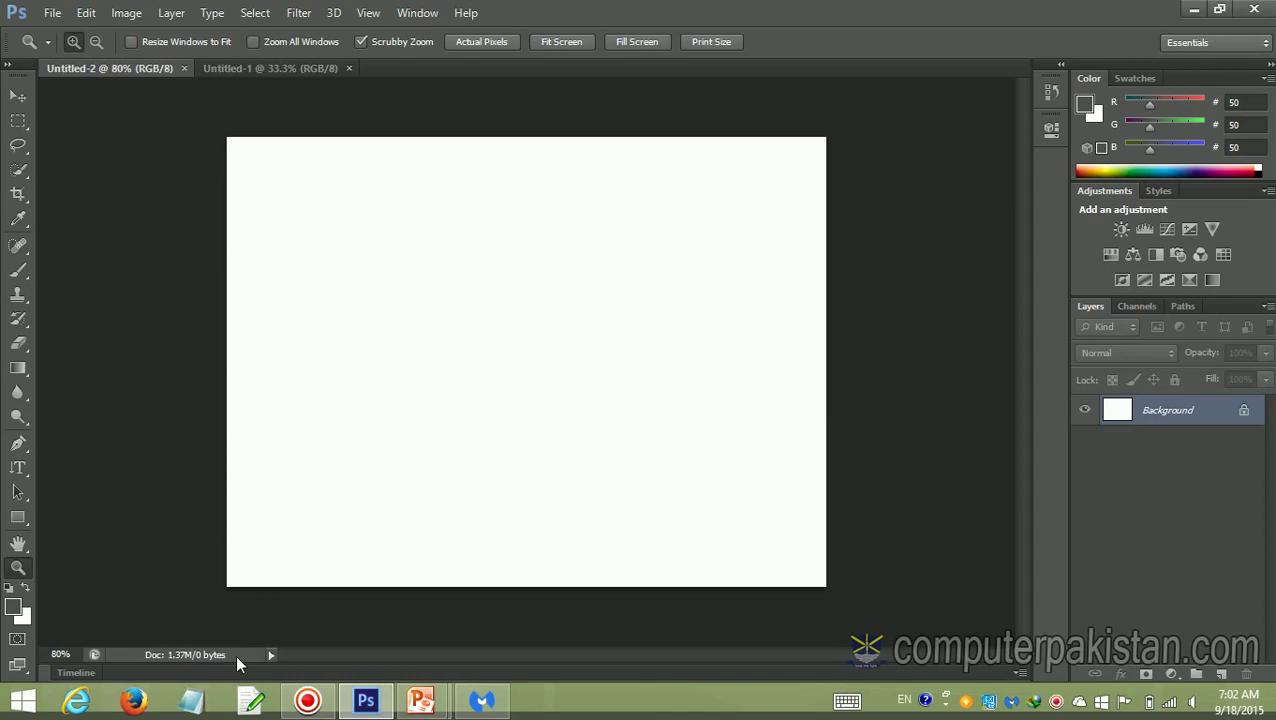
pyautogui.click(267, 655)
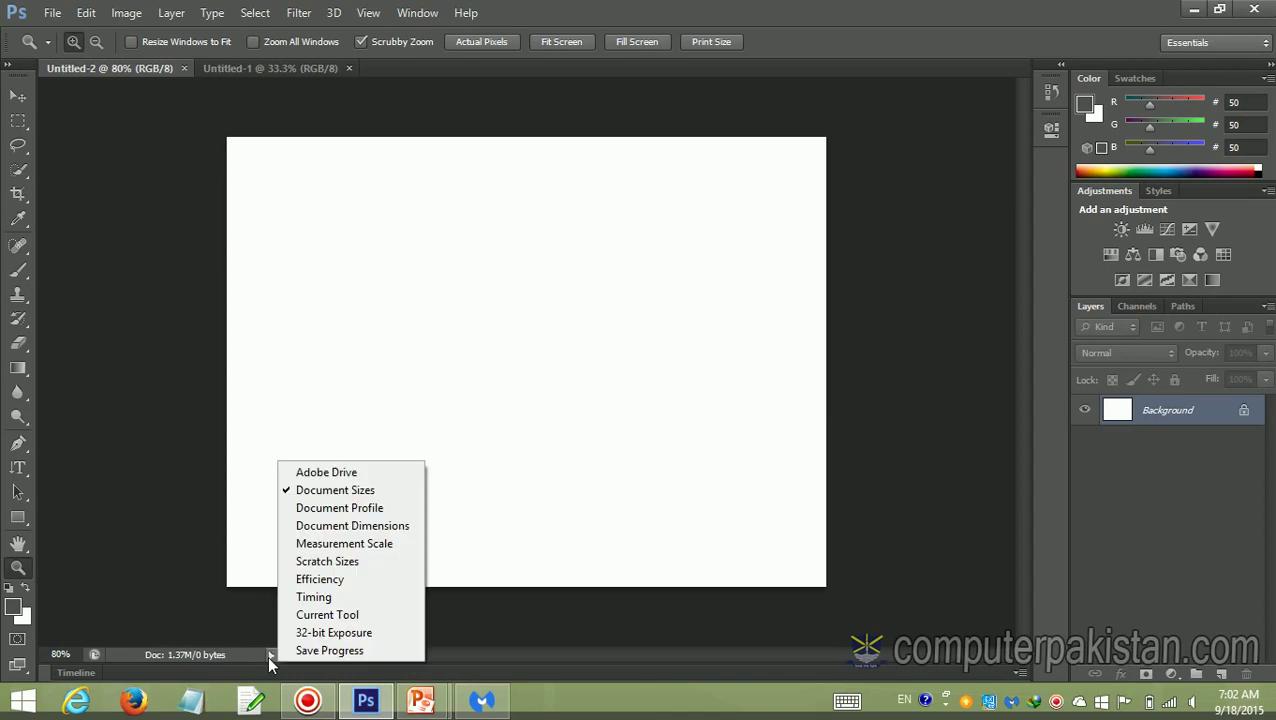
pyautogui.click(153, 656)
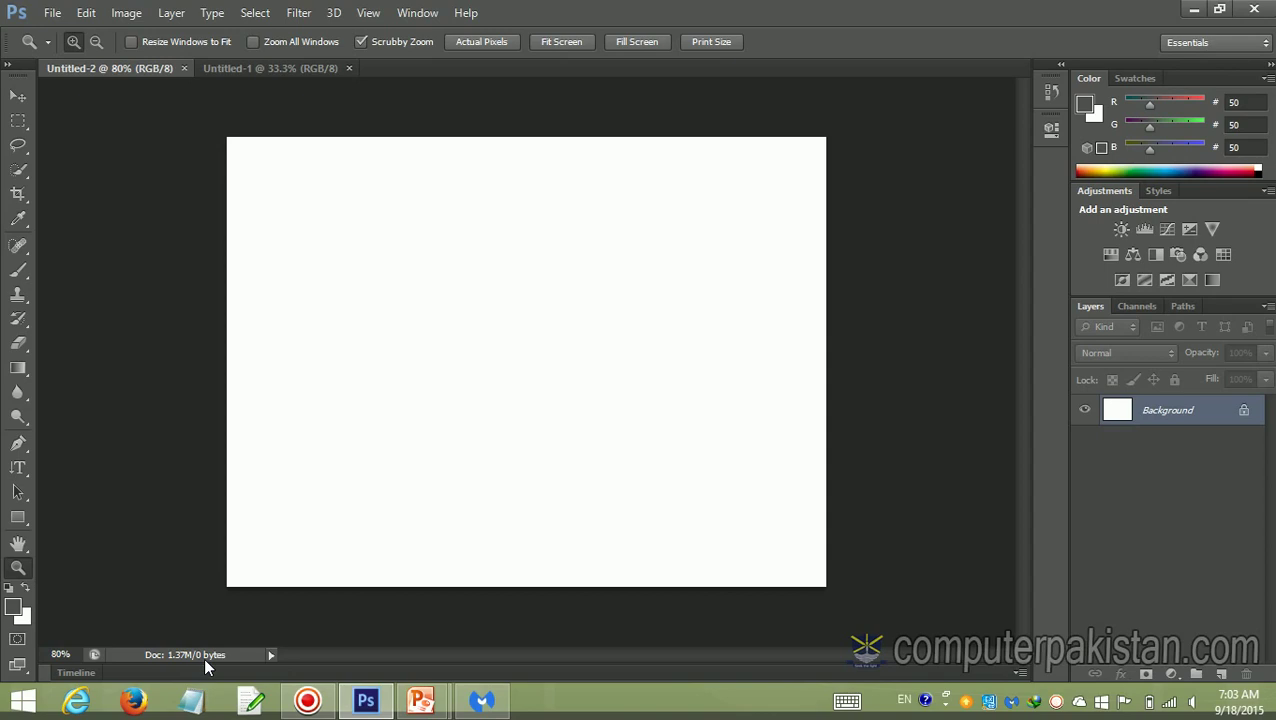
# Expand the Timeline panel, view its options menu, then collapse and shrink it.
pyautogui.click(91, 674)
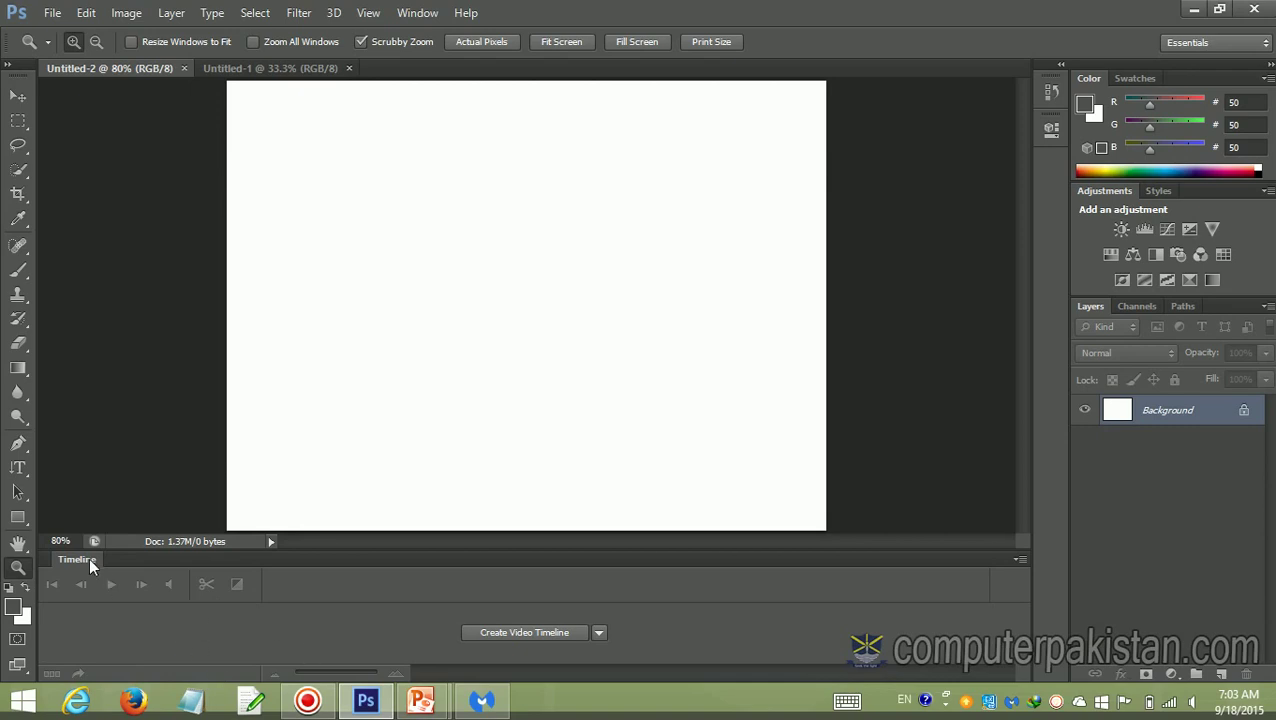
pyautogui.click(1019, 560)
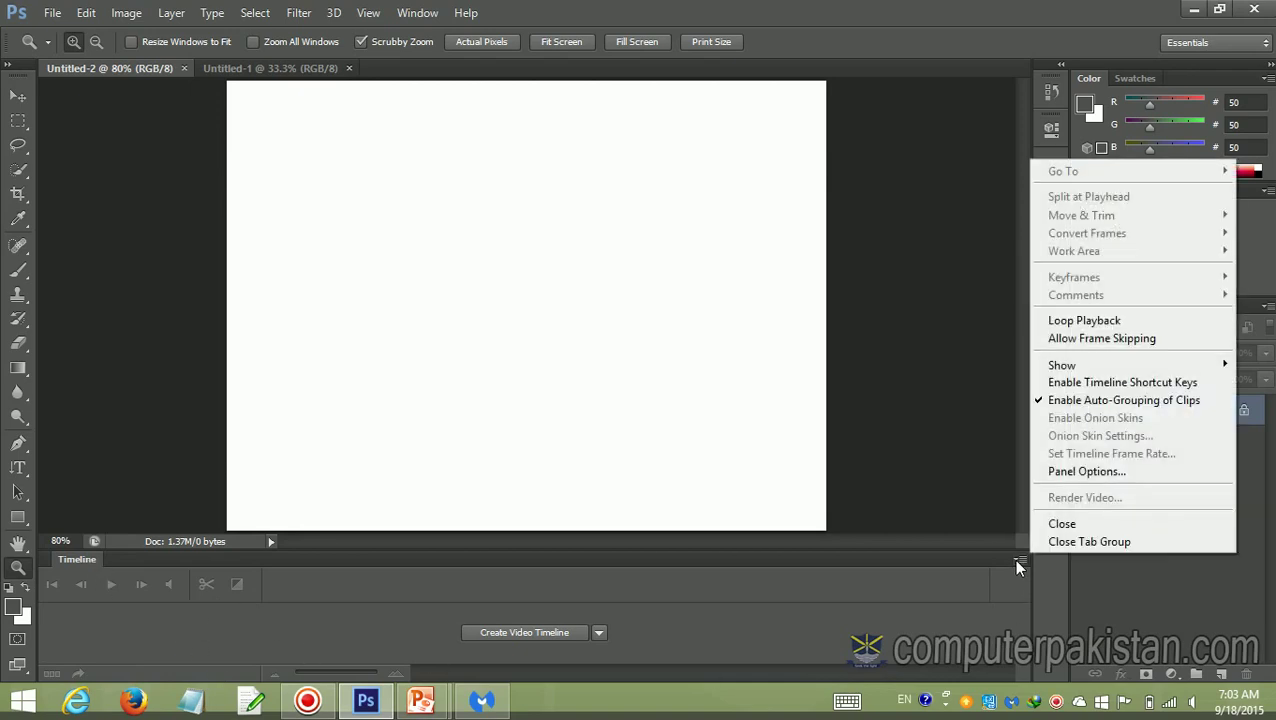
pyautogui.click(1061, 524)
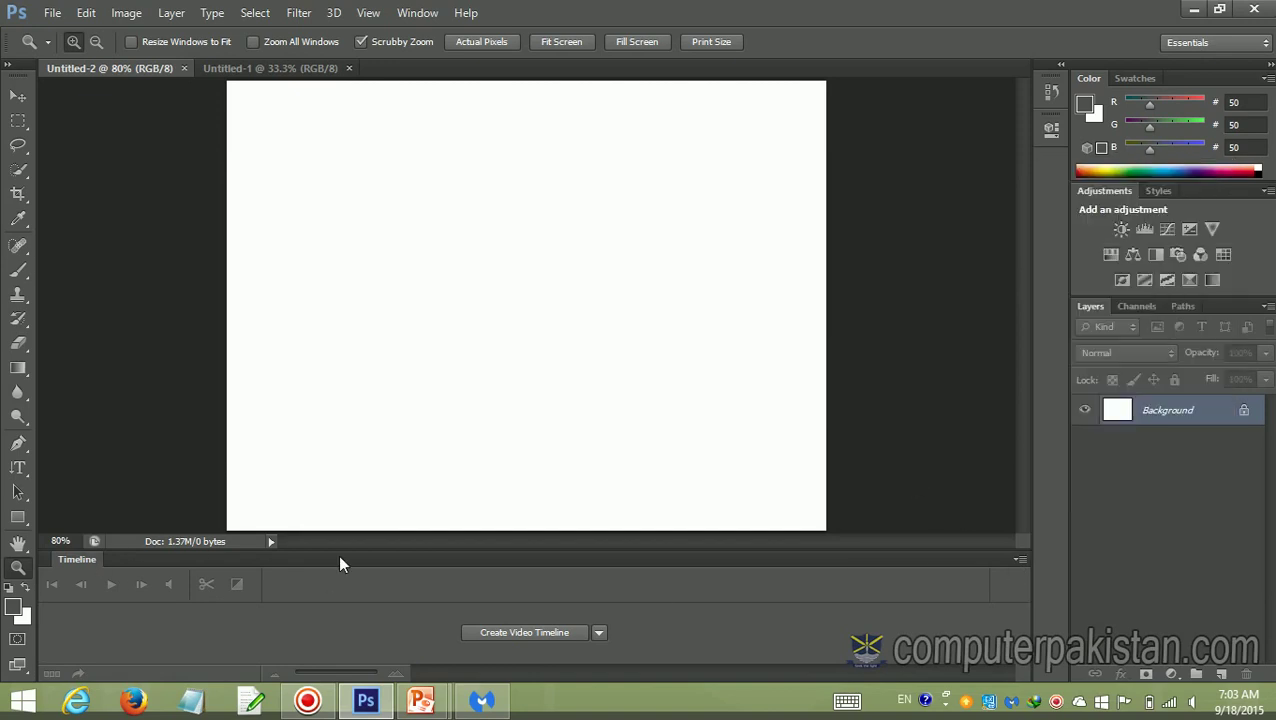
pyautogui.click(43, 558)
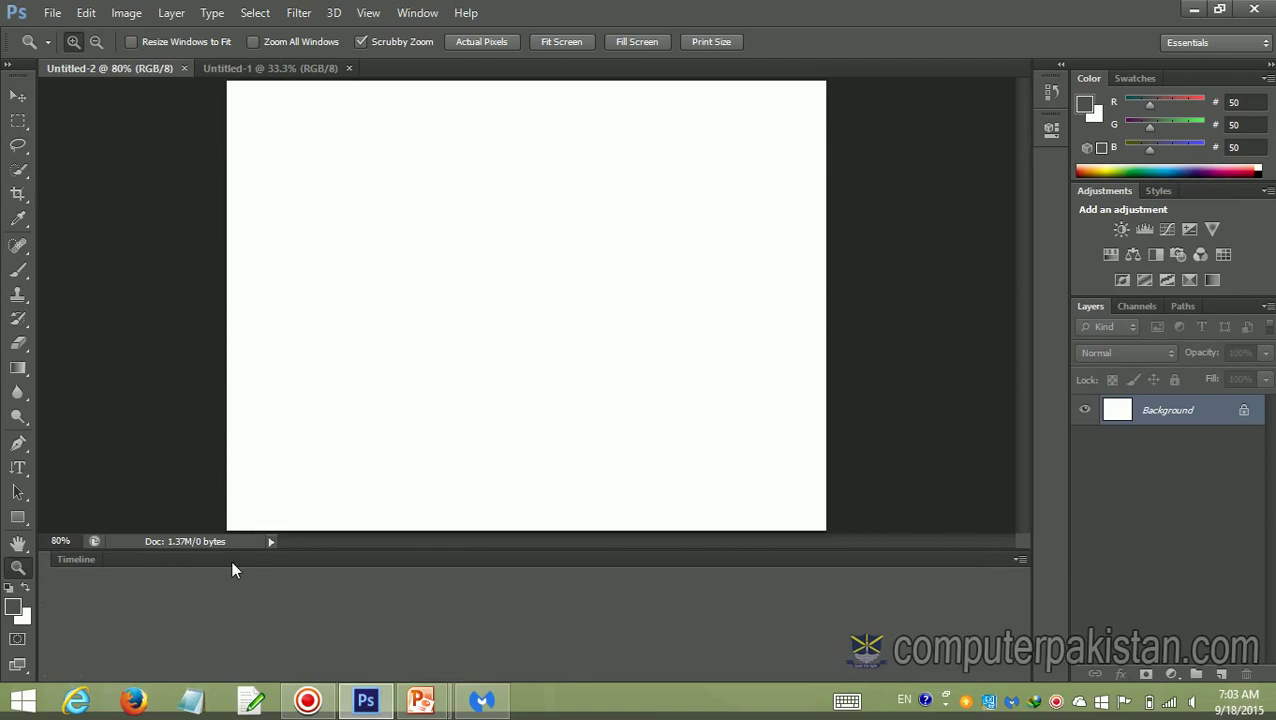
pyautogui.moveTo(331, 551); pyautogui.dragTo(331, 683)
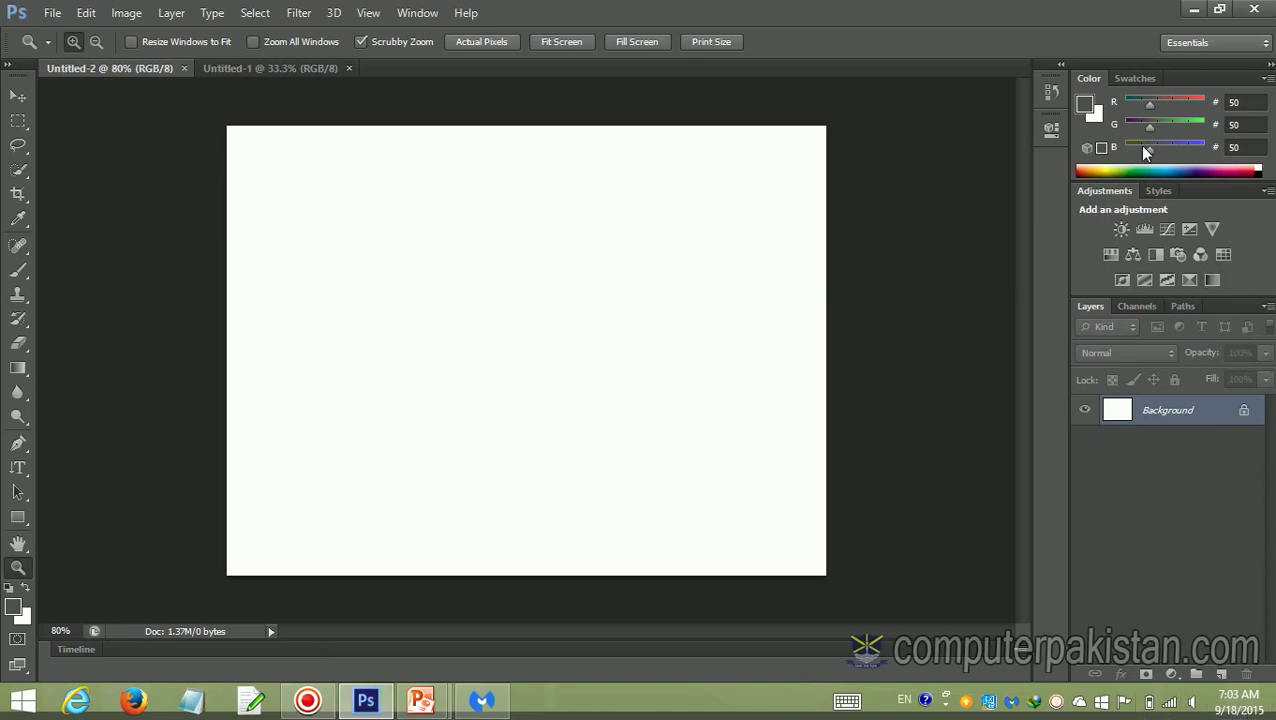
# Display the Swatches colour grid instead of the colour sliders.
pyautogui.click(1118, 79)
pyautogui.click(1100, 79)
pyautogui.click(1133, 79)
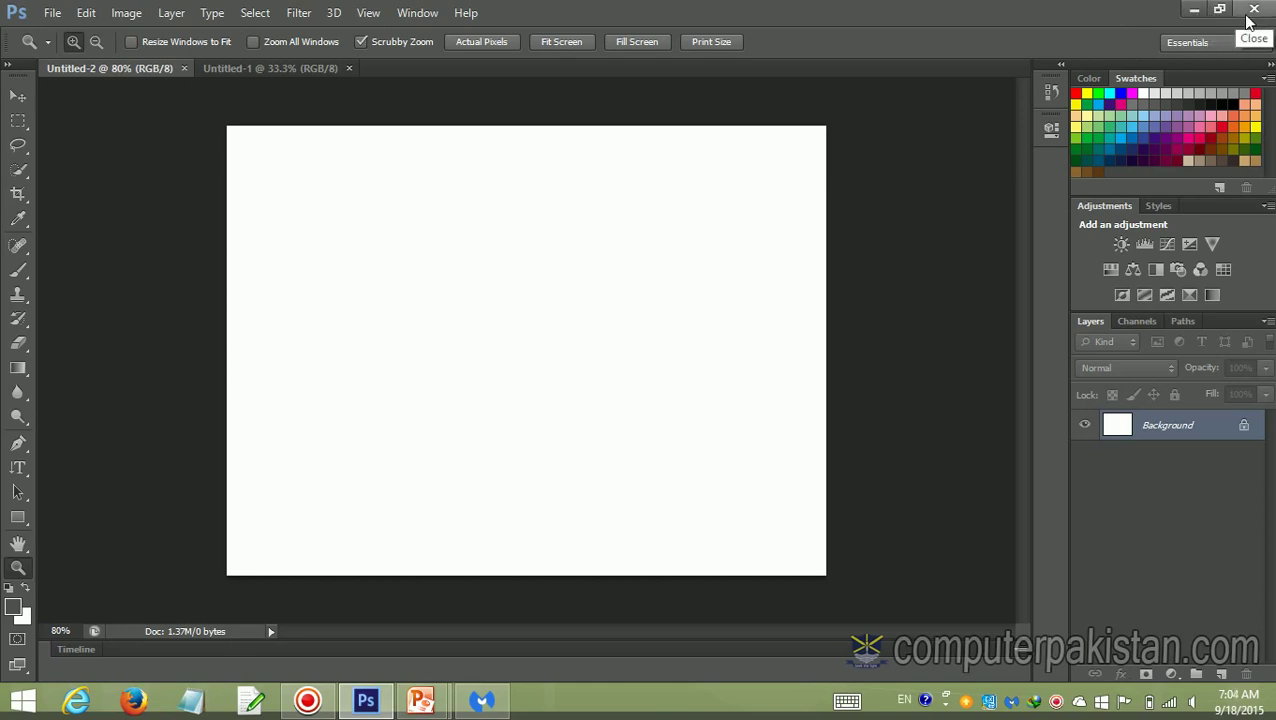
# Minimize Photoshop to reveal the 'Look Over Adobe Photoshop' PowerPoint slide.
pyautogui.click(1192, 15)
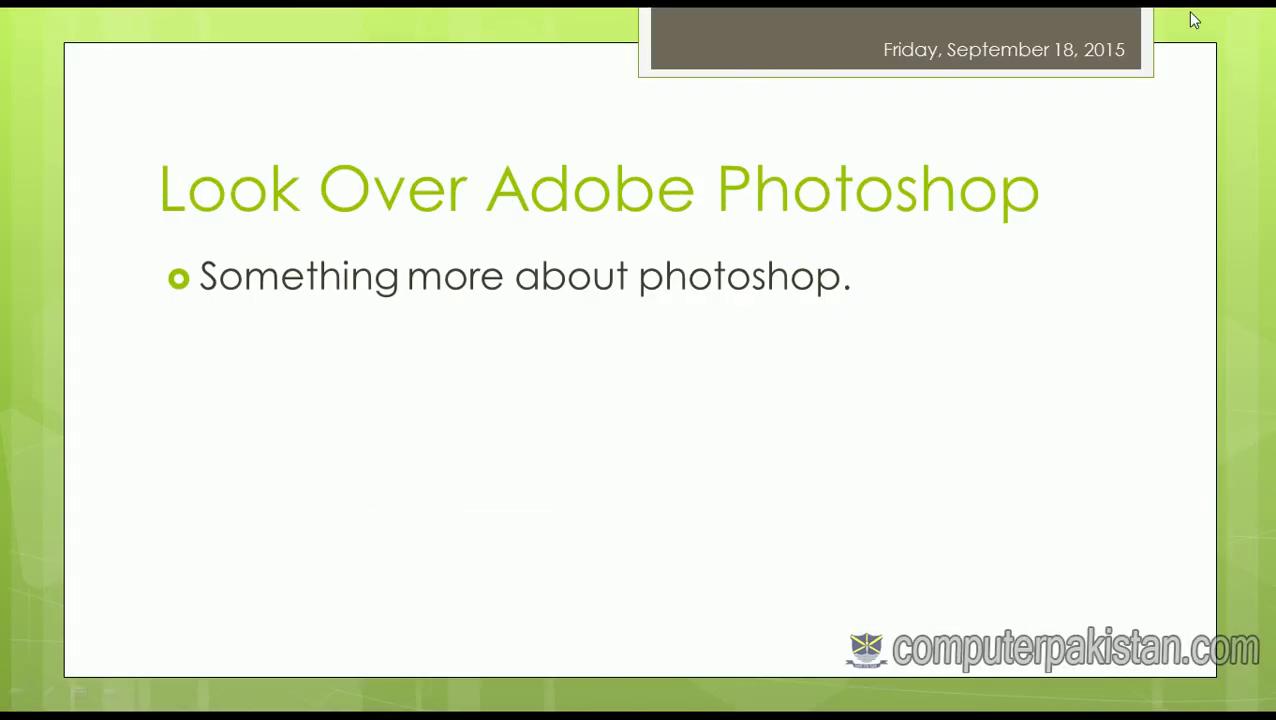